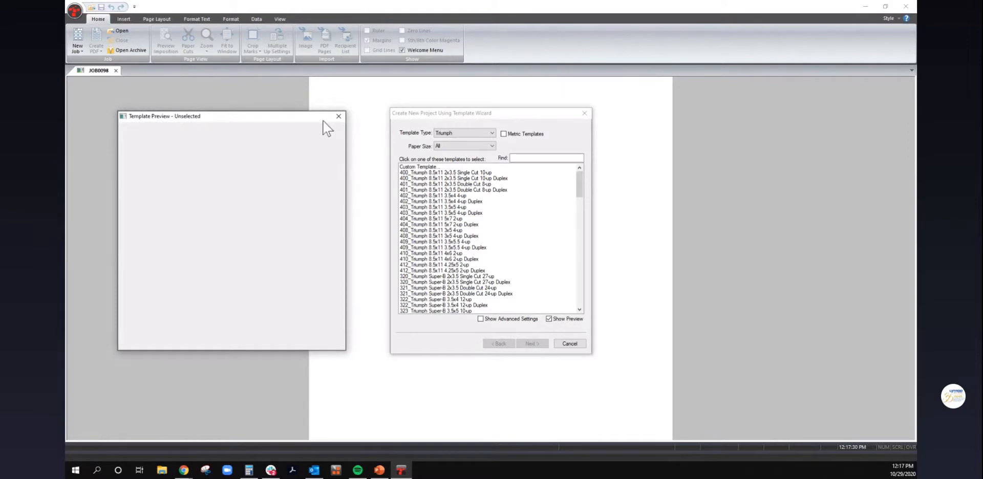
Step: Filter the Triumph templates to Arch-B (12"x18") paper and search the template list for 5x7
left_click_drag(579, 189, 580, 226)
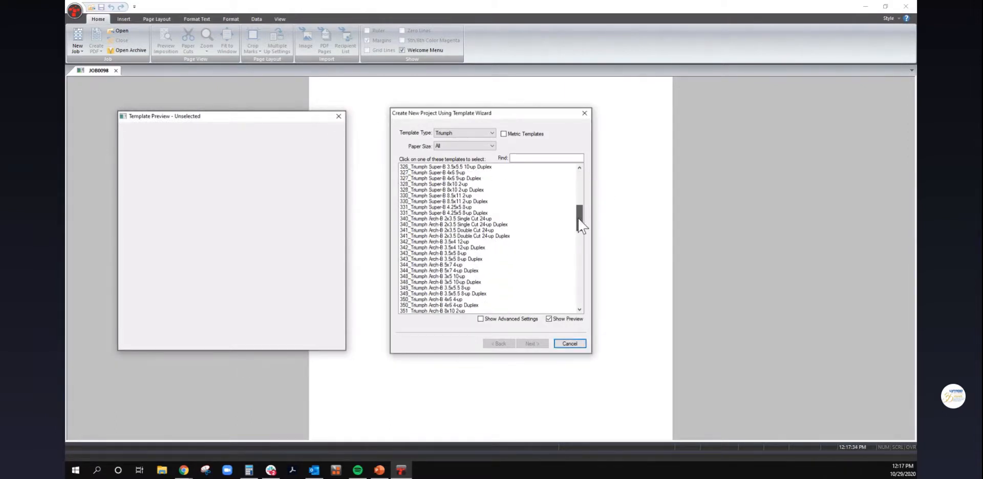
left_click_drag(580, 225, 581, 185)
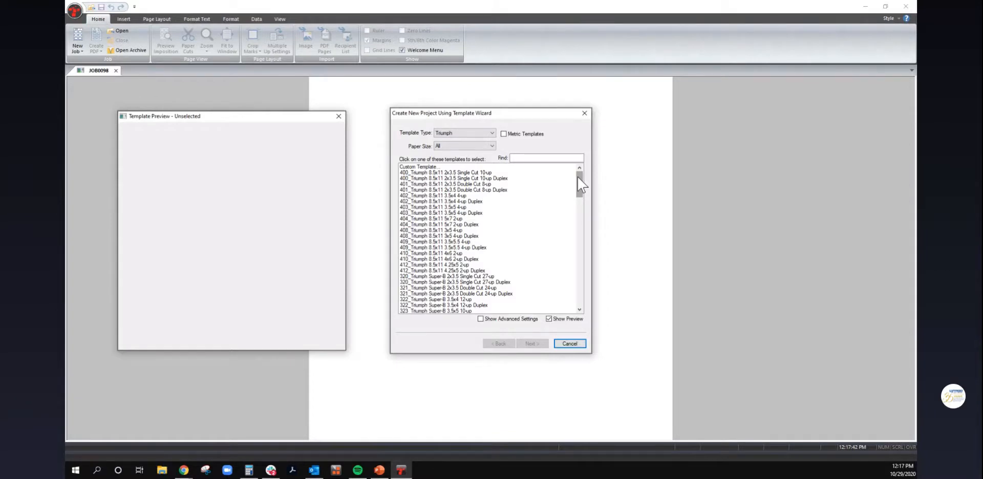
mouse_move(578, 179)
left_mouse_down()
mouse_move(578, 279)
mouse_move(580, 177)
left_mouse_up()
left_click(463, 147)
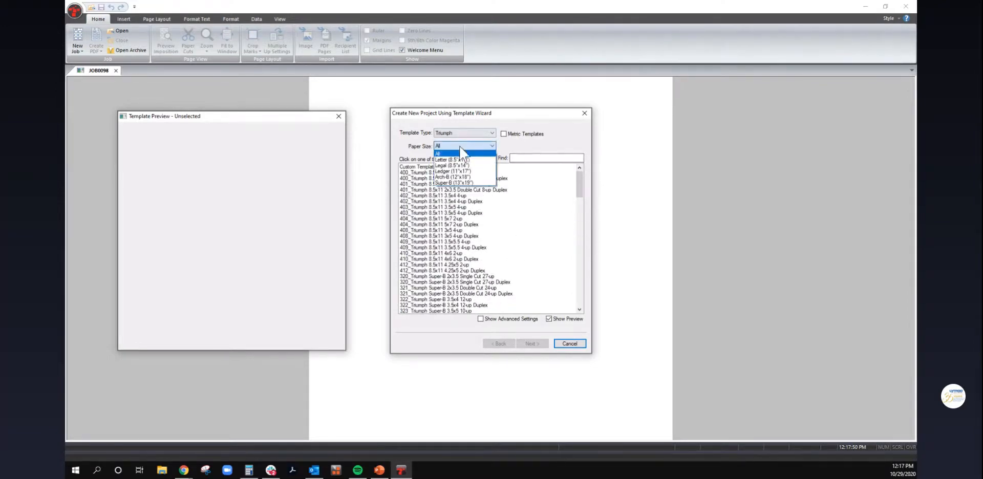
left_click(464, 177)
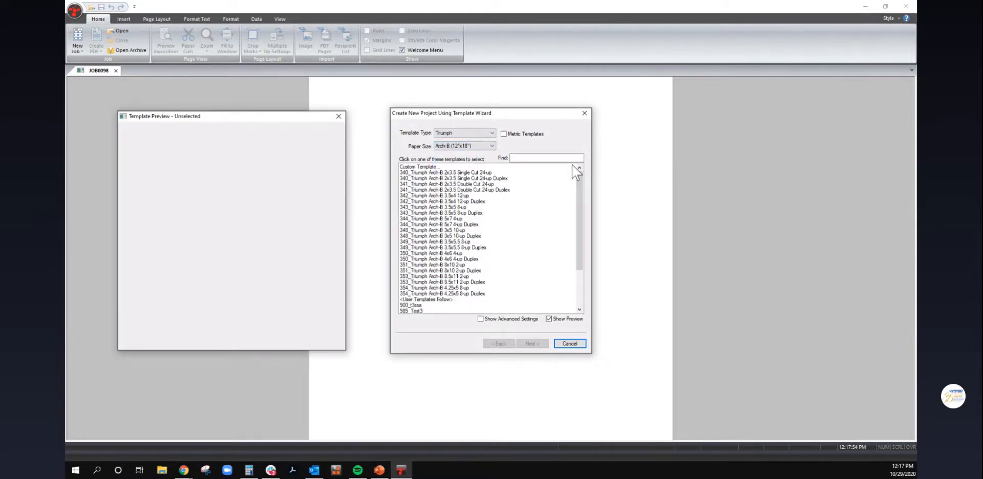
left_click(560, 159)
type("5x7")
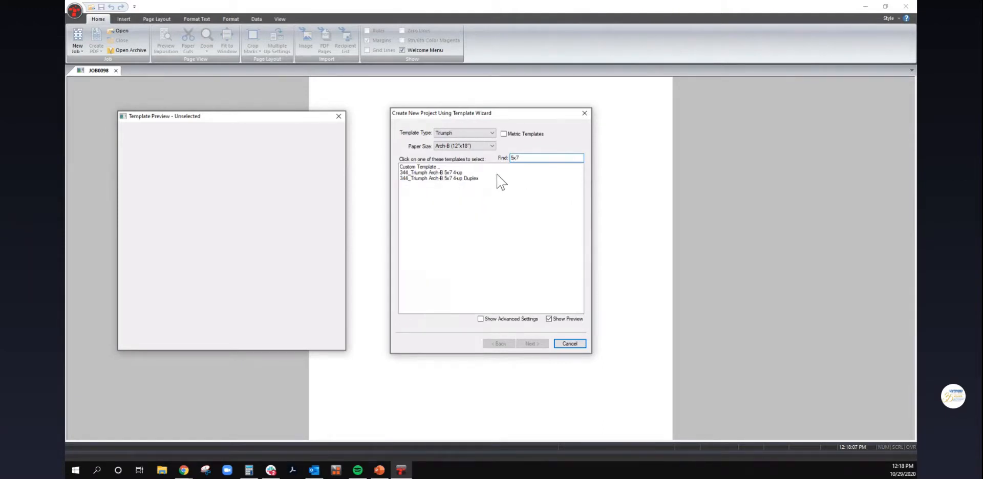
Step: Choose the 344_Triumph Arch-B 5x7 4-up Duplex template and continue to its page settings
left_click(497, 174)
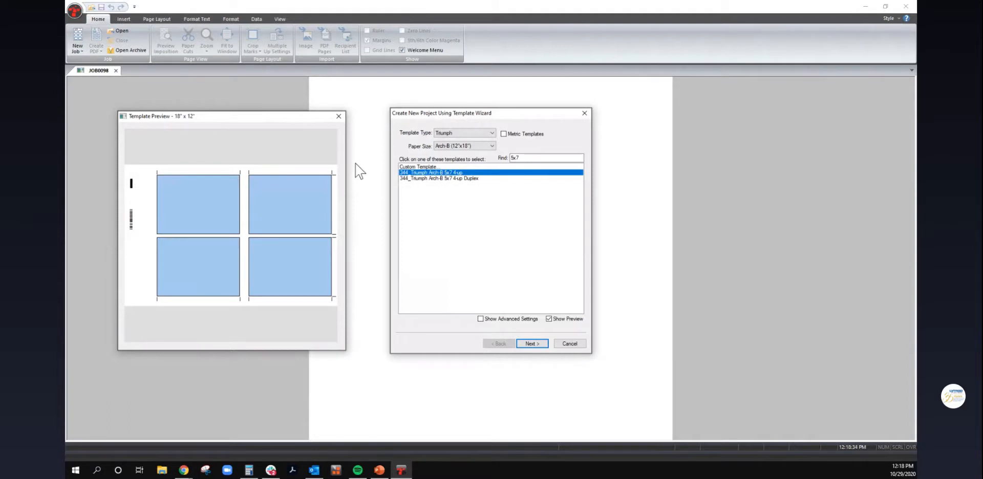
left_click(436, 178)
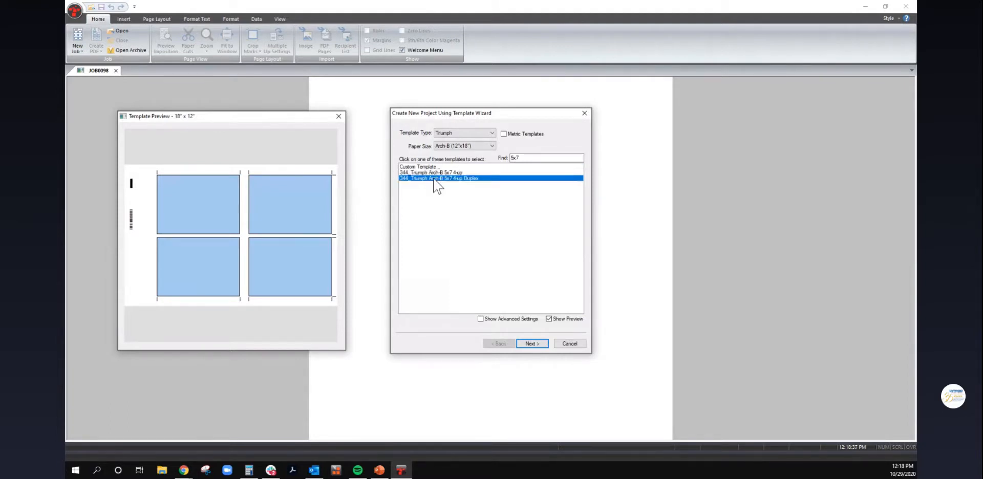
left_click(537, 345)
Step: Enable a 0.125 inch bleed, keep the landscape page orientation after trying portrait, and create the two-sided job
left_click(495, 271)
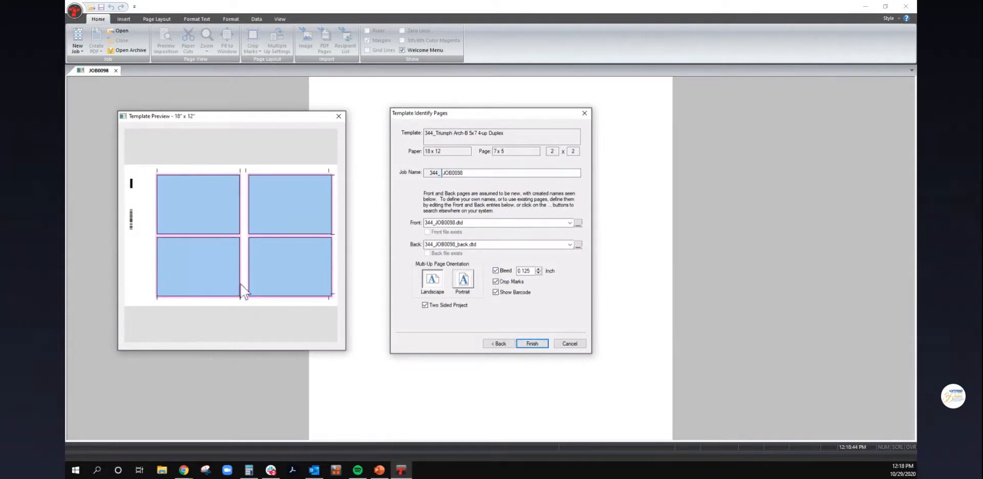
left_click(463, 283)
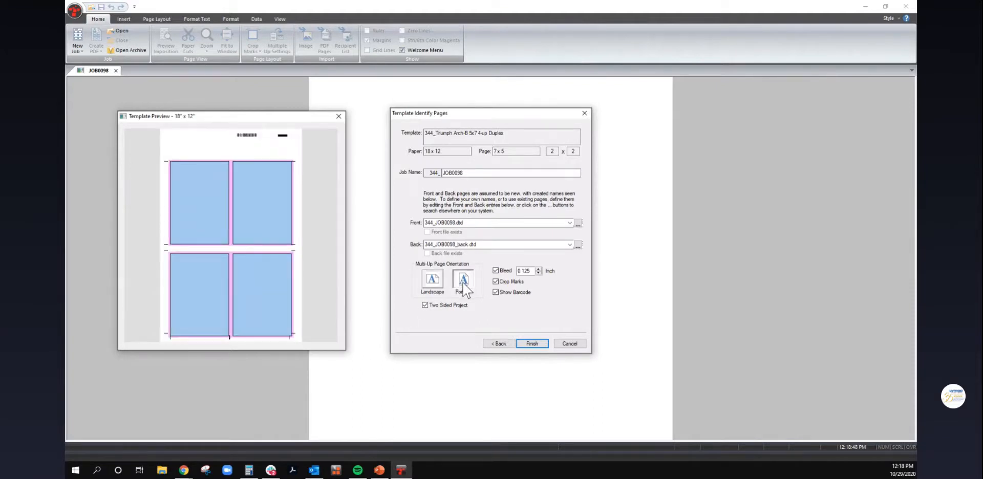
left_click(436, 285)
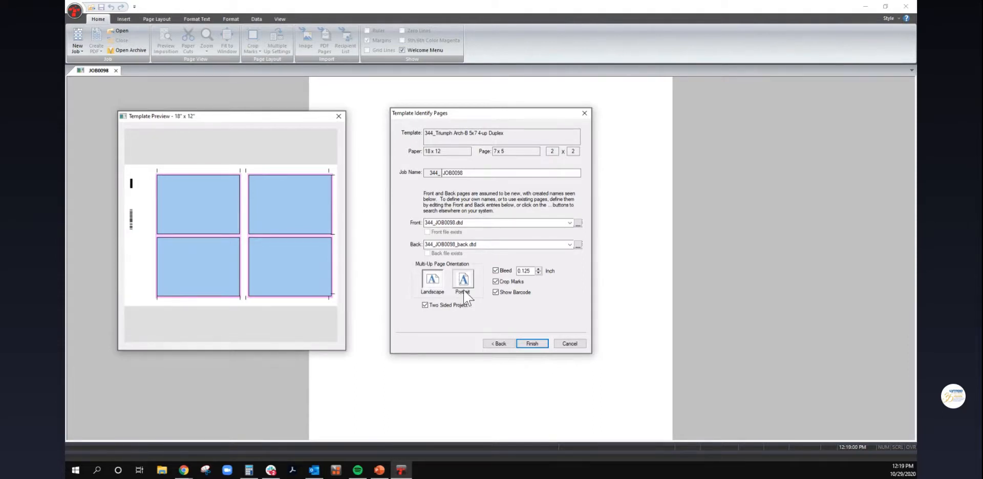
left_click(532, 343)
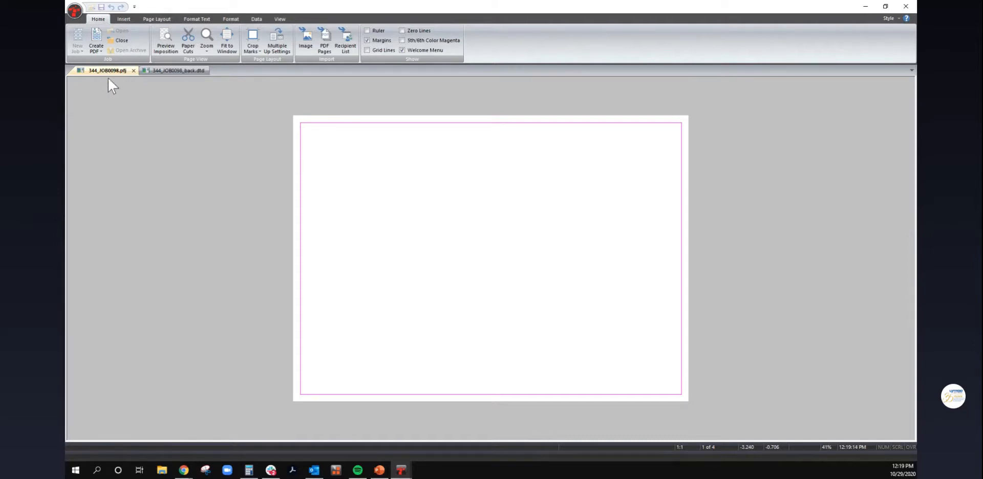
Step: Import all pages of the social distance landscape postcard 7.25x5.25 PDF onto the job's front and back, and check both sides
left_click(188, 72)
left_click(108, 72)
left_click(175, 72)
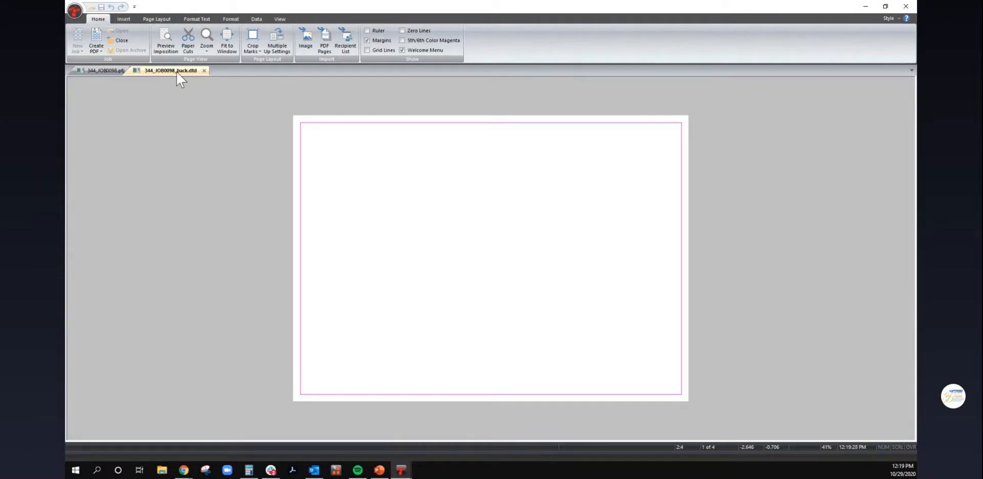
left_click(110, 72)
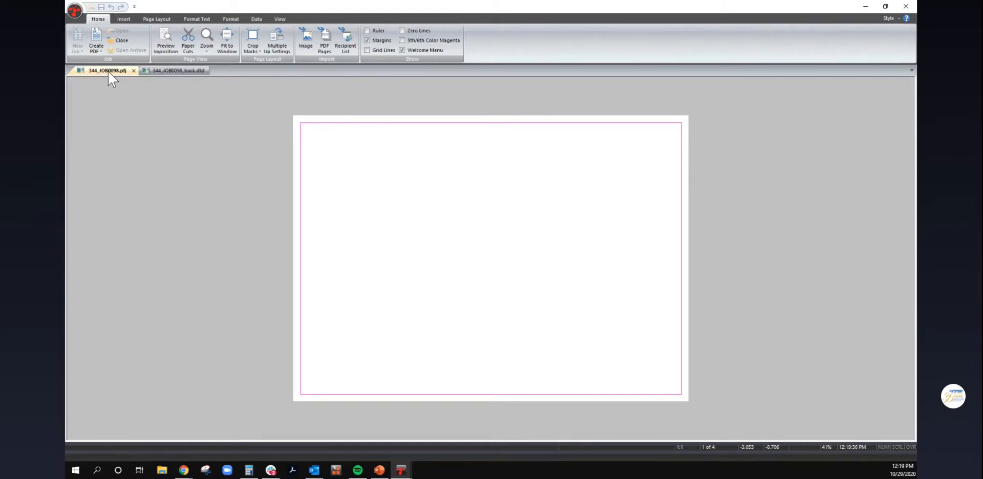
left_click(313, 45)
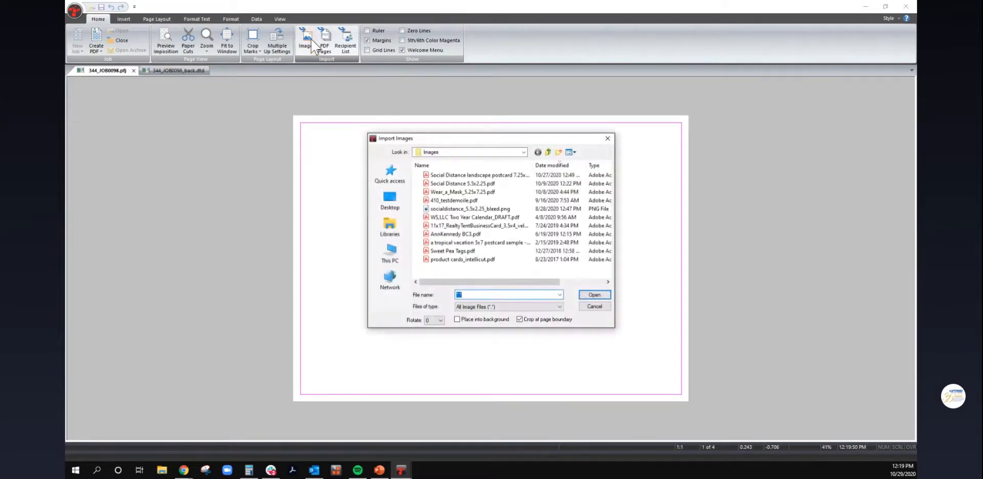
double_click(510, 175)
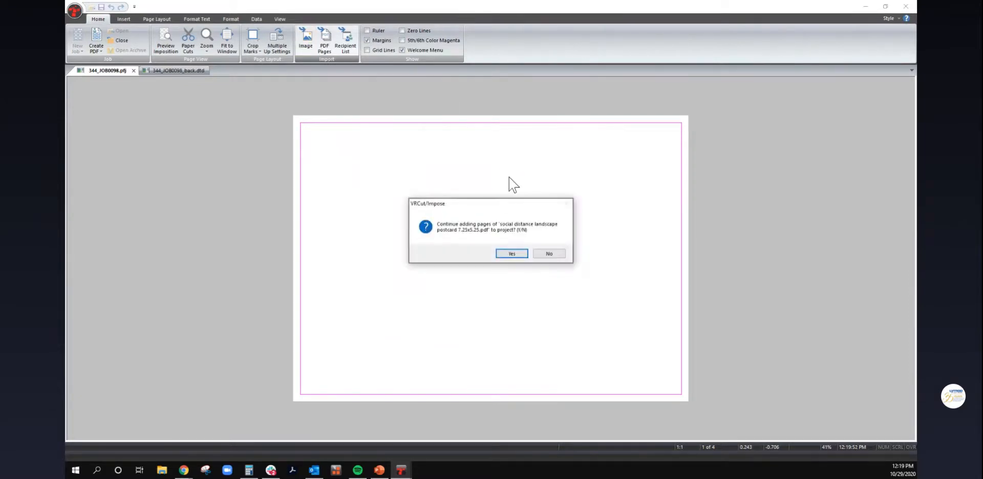
left_click(511, 254)
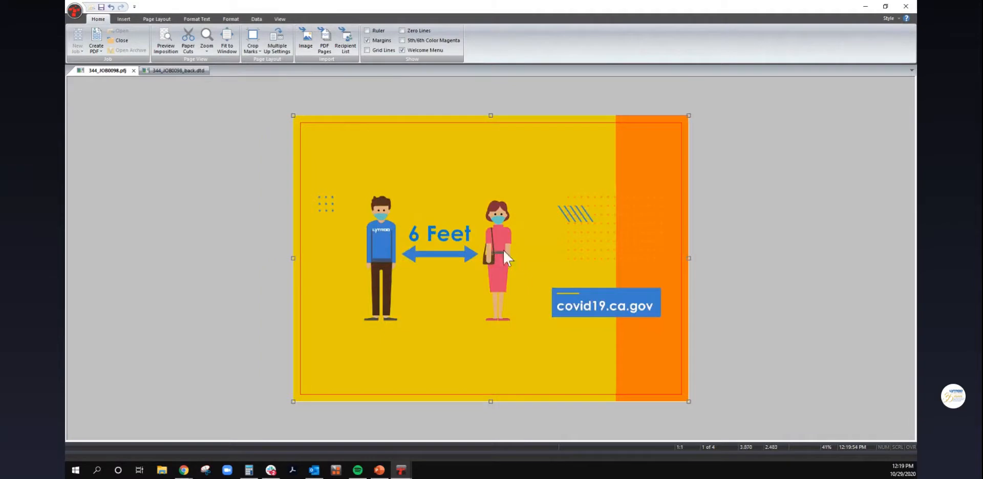
left_click(187, 73)
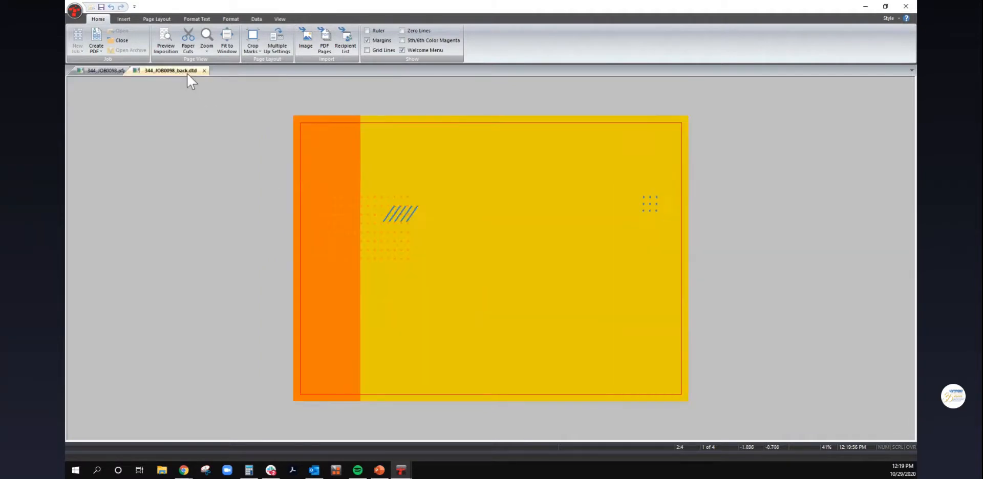
left_click(108, 76)
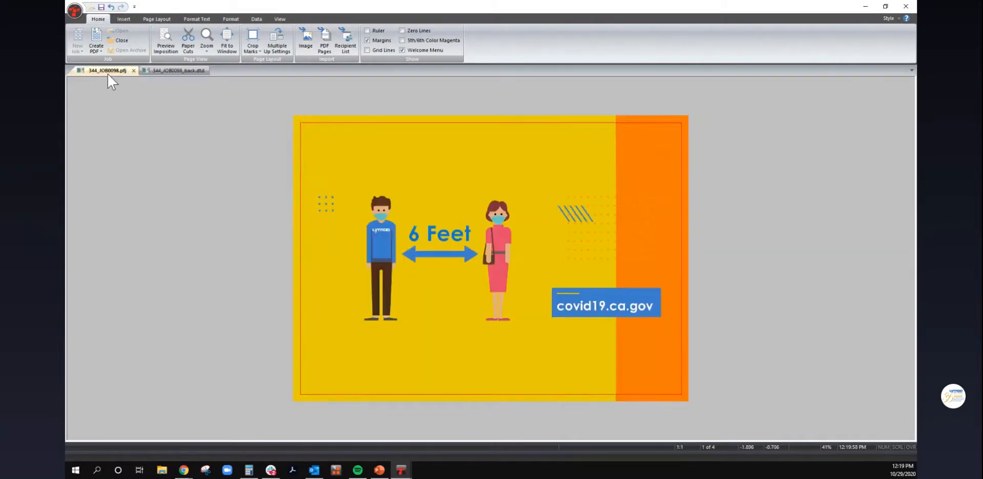
Step: Preview the front sheet's imposition and examine the crop marks and cut numbers in the gutter between the cards
left_click(164, 46)
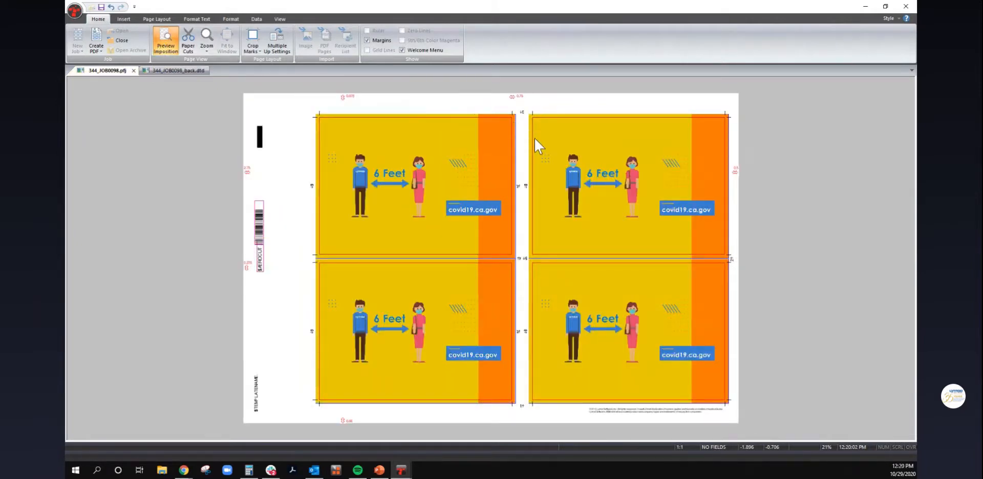
scroll(539, 165, "up", 1)
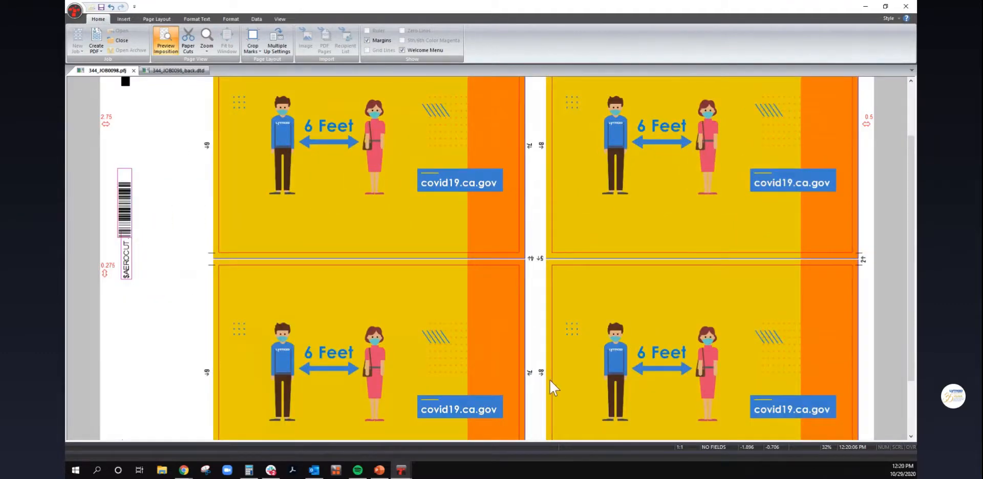
scroll(549, 379, "up", 2)
left_click_drag(912, 211, 911, 242)
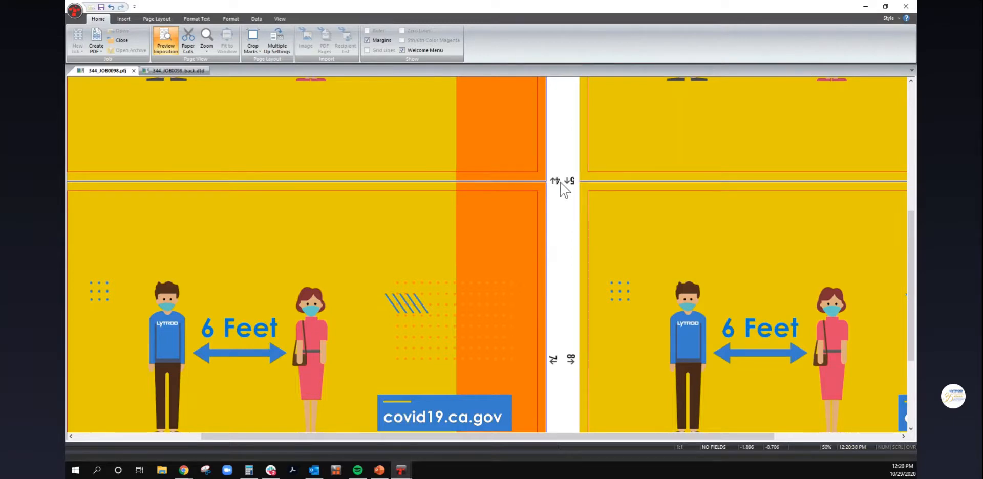
scroll(564, 190, "down", 5)
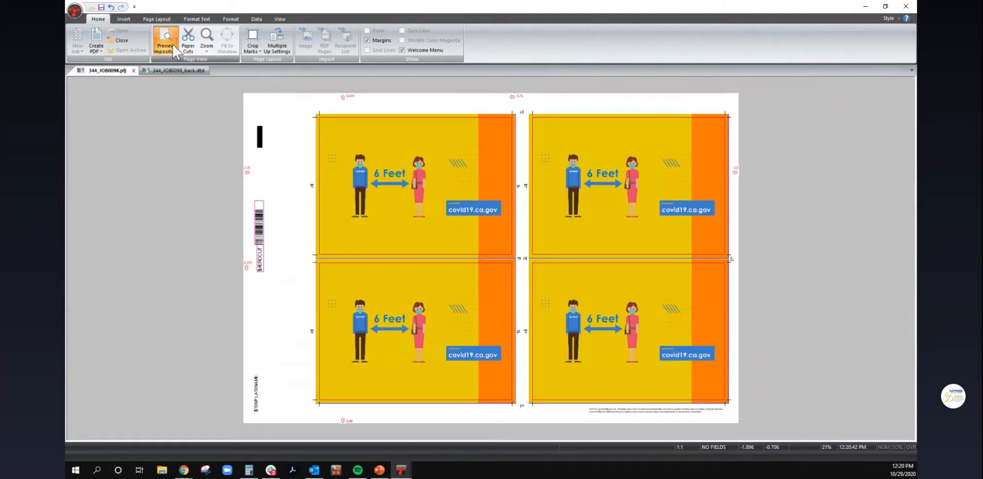
left_click(174, 47)
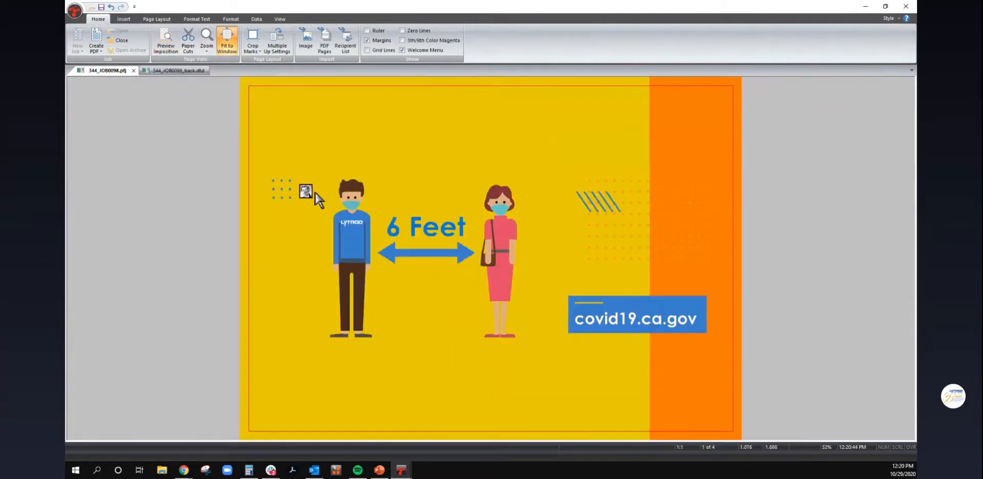
Step: Import postcarddata20rec - Copy.csv as the recipient list and widen the pane showing its data fields
scroll(310, 194, "down", 2)
scroll(314, 194, "up", 1)
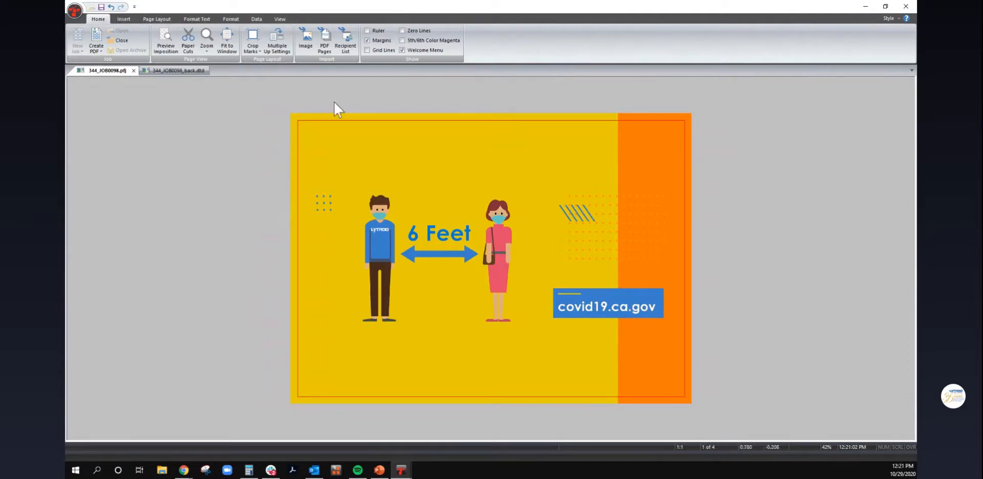
left_click(350, 56)
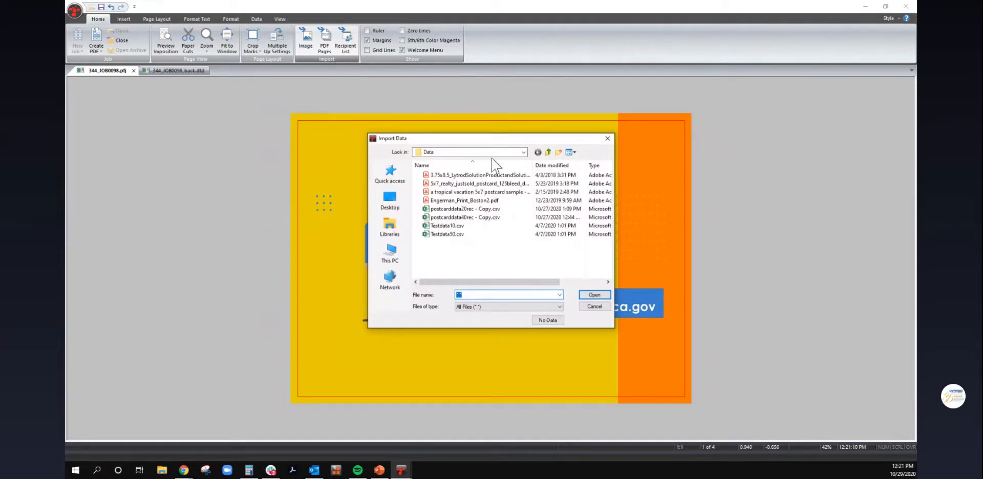
left_click(490, 209)
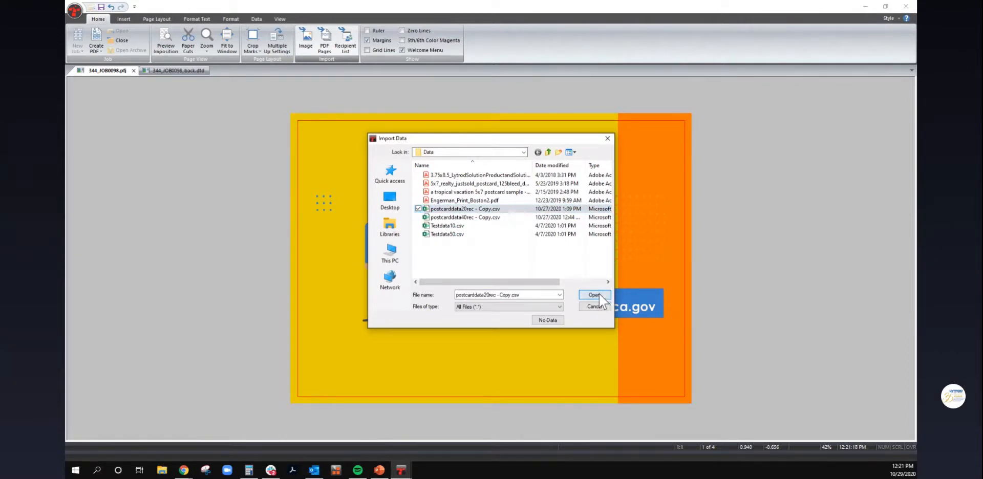
left_click(594, 296)
left_click(547, 315)
left_click(536, 314)
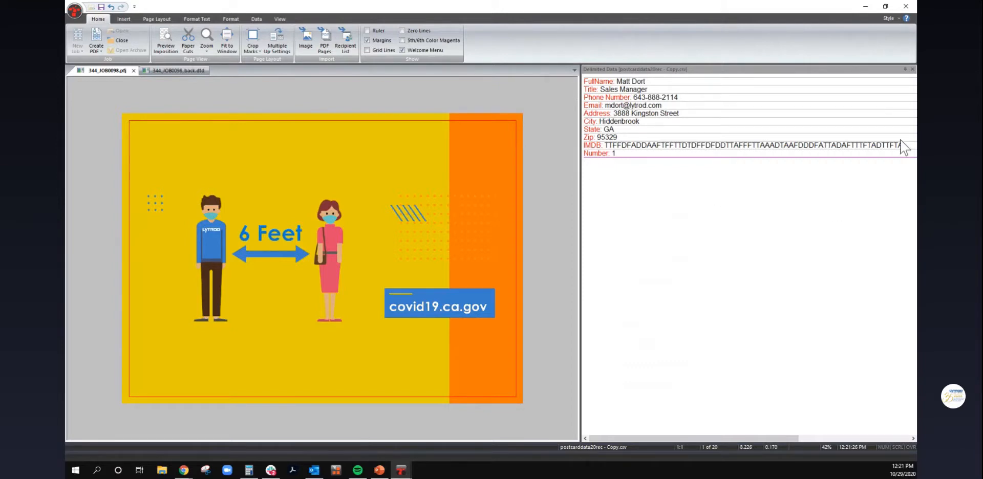
left_click_drag(579, 150, 535, 150)
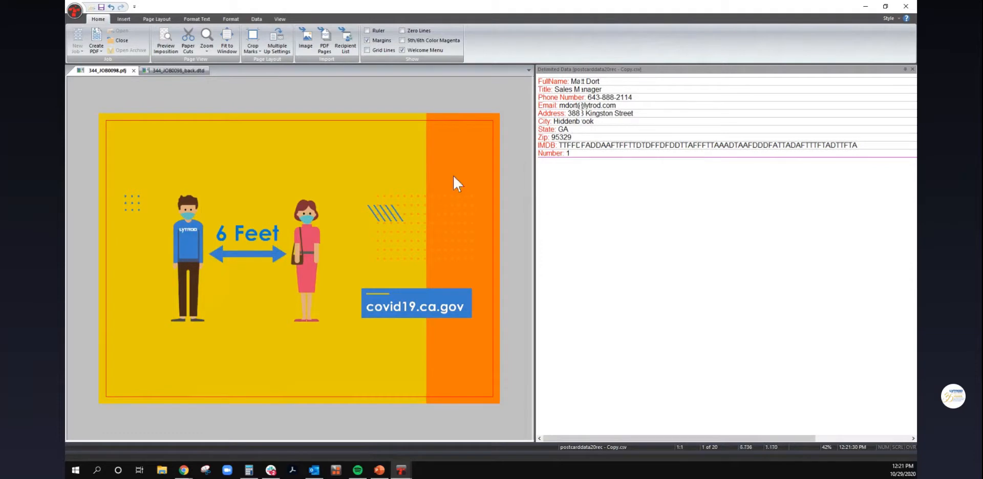
Step: Place the Number data field near the upper-left corner of the postcard front and set its font size to 30
left_click(584, 154)
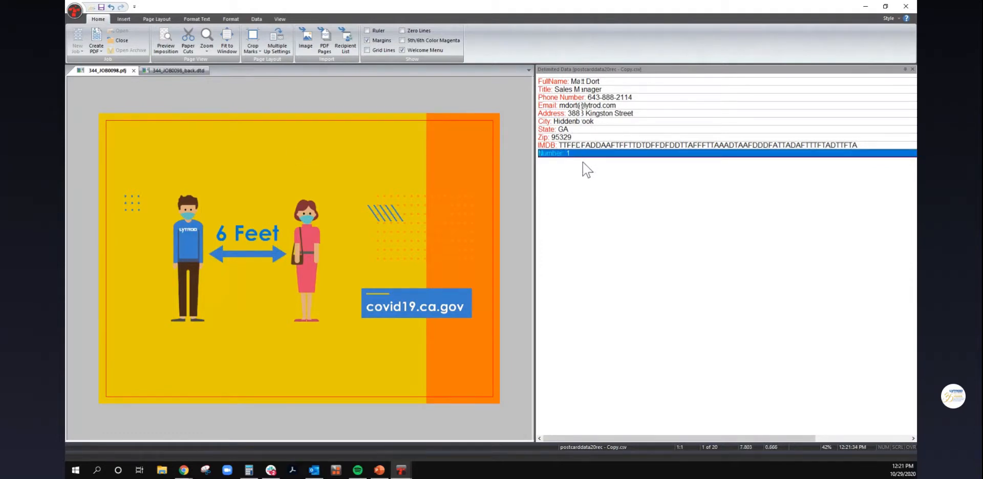
left_click_drag(579, 154, 144, 160)
left_click(194, 19)
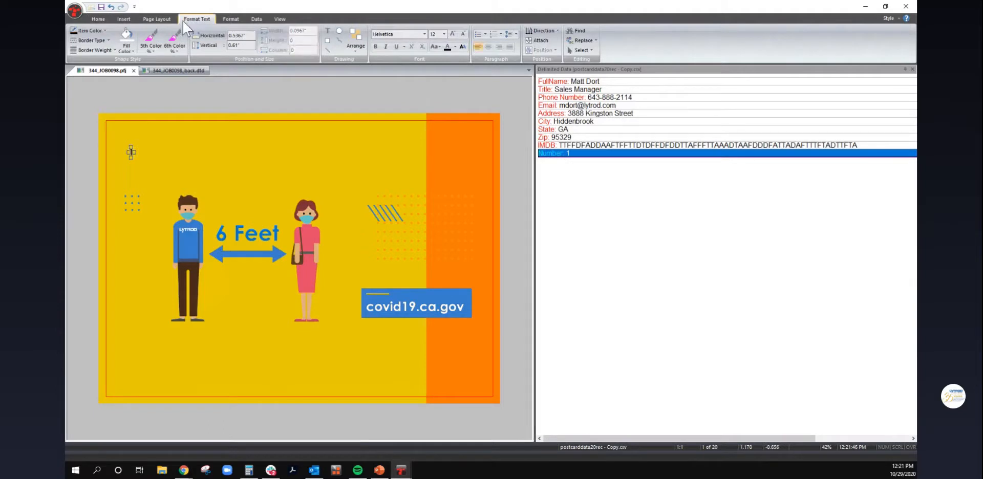
left_click(444, 35)
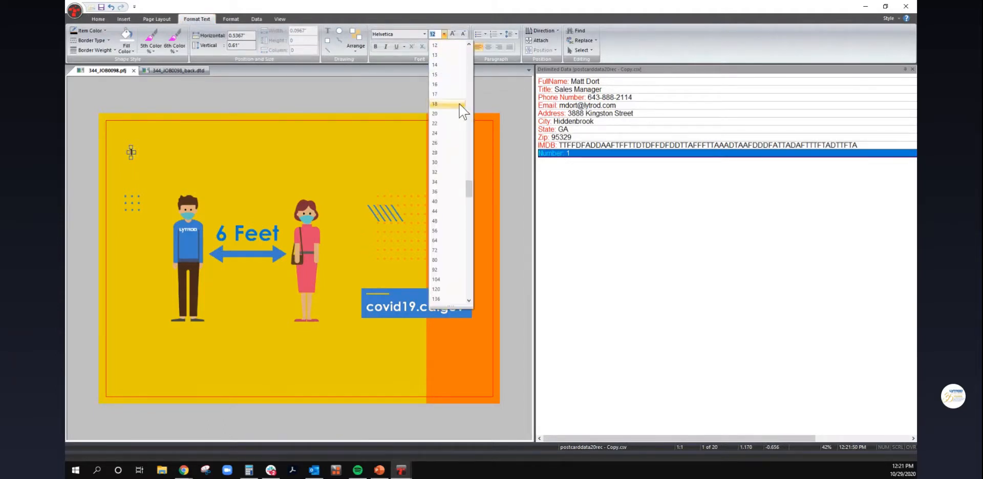
left_click(453, 163)
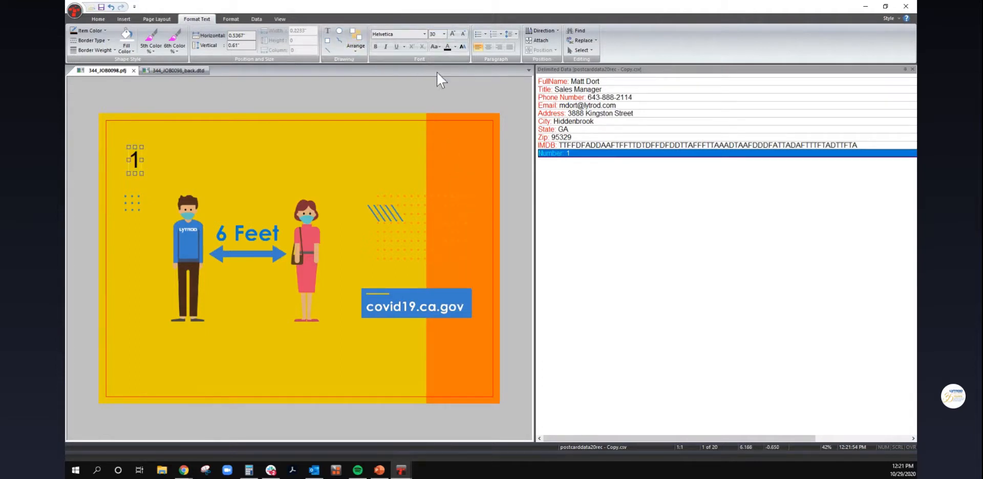
Step: Nudge the number field slightly up and to the left on the postcard front, keeping the Helvetica font
left_click(424, 34)
left_click(423, 34)
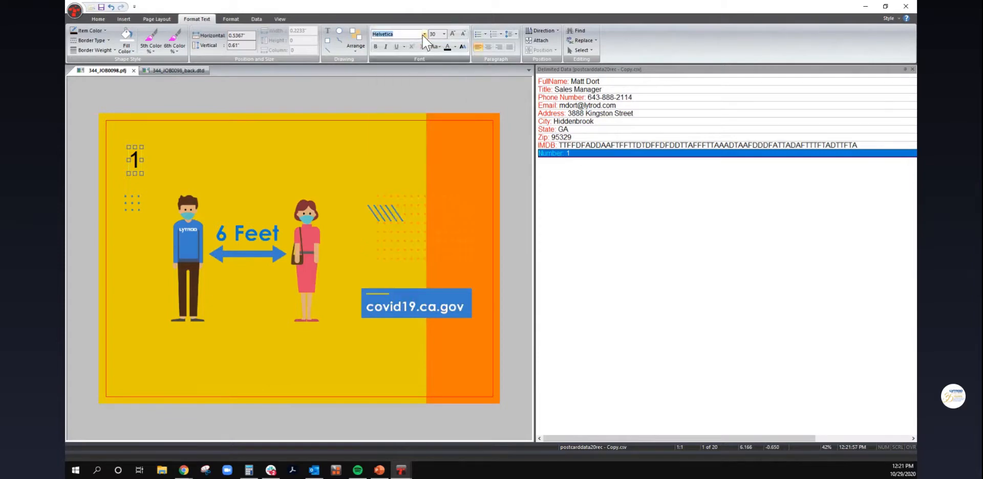
left_click(135, 160)
left_click_drag(146, 164, 138, 158)
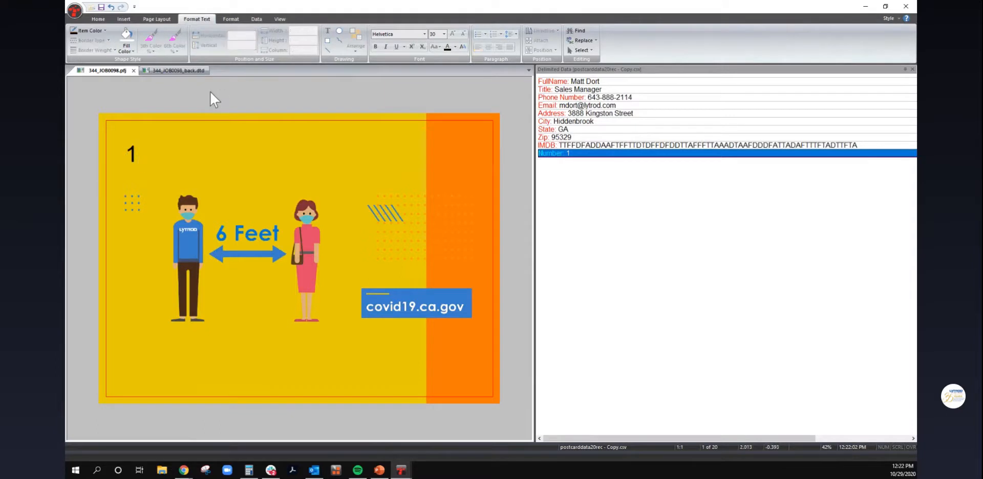
Step: Add a text box on the postcard back with the FullName, Address, and City State Zip data fields on three lines
left_click(190, 73)
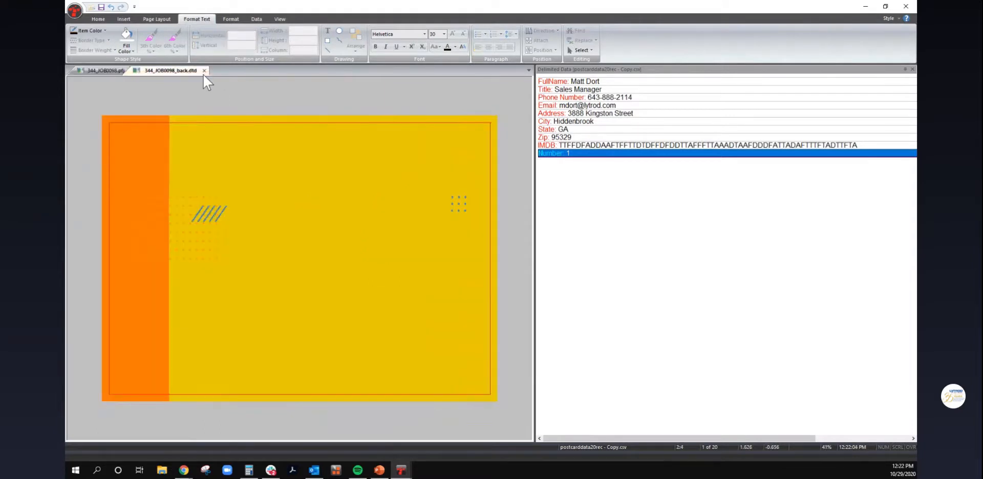
left_click(327, 32)
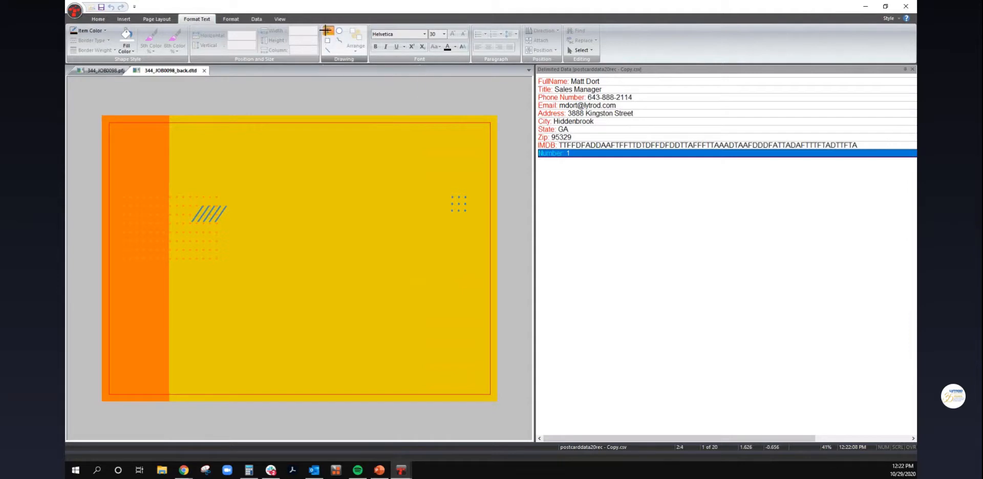
left_click_drag(247, 183, 450, 283)
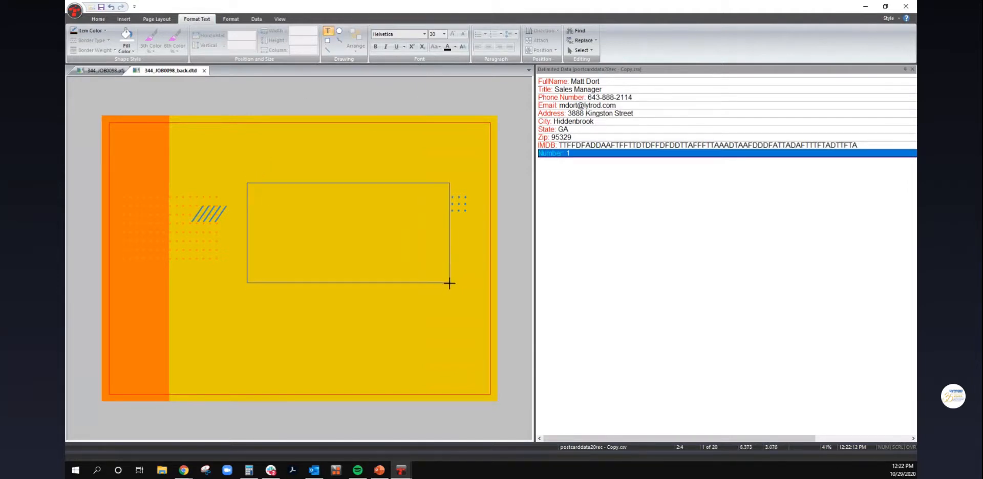
left_click_drag(592, 83, 414, 210)
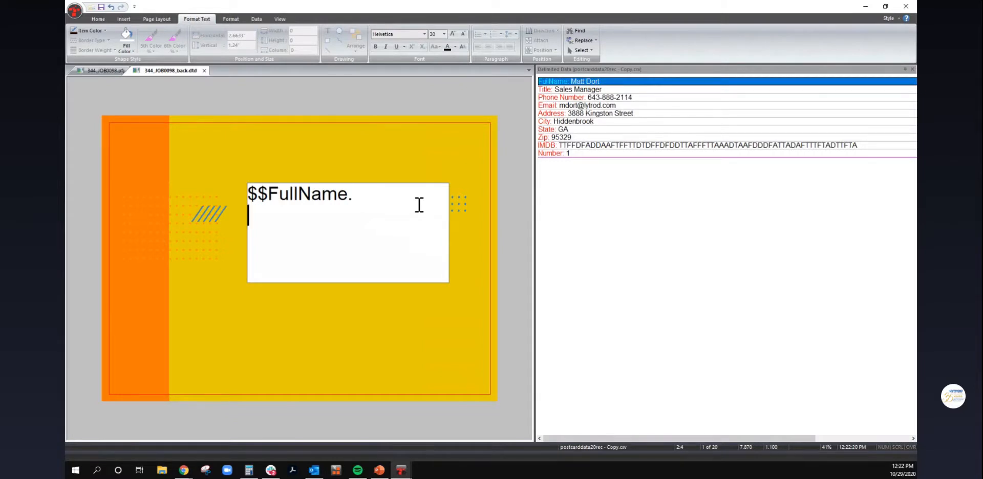
left_click_drag(591, 114, 359, 203)
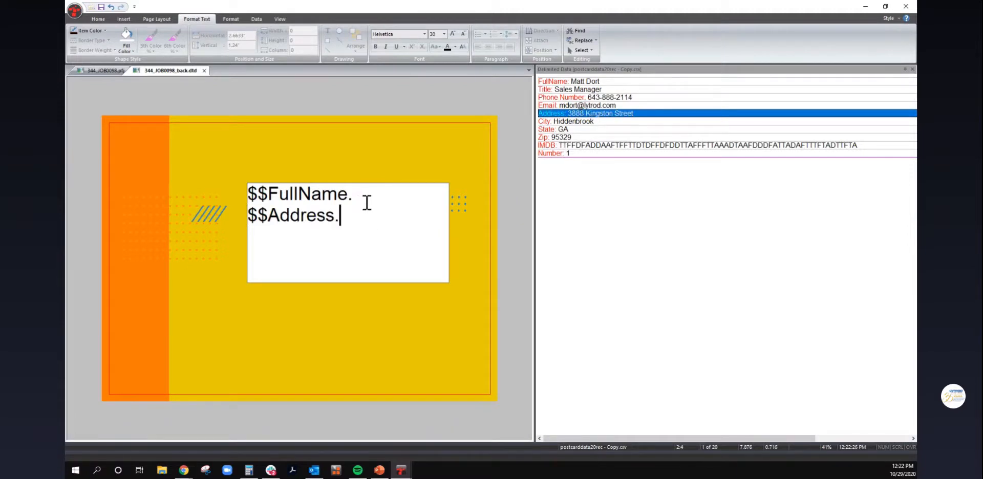
key("Return")
left_click_drag(574, 121, 386, 221)
left_click_drag(563, 130, 408, 235)
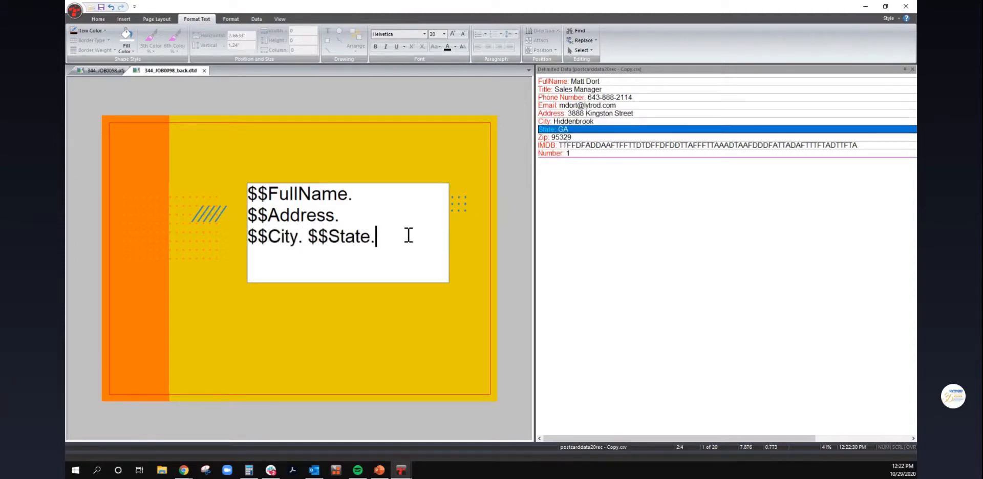
left_click_drag(565, 137, 467, 226)
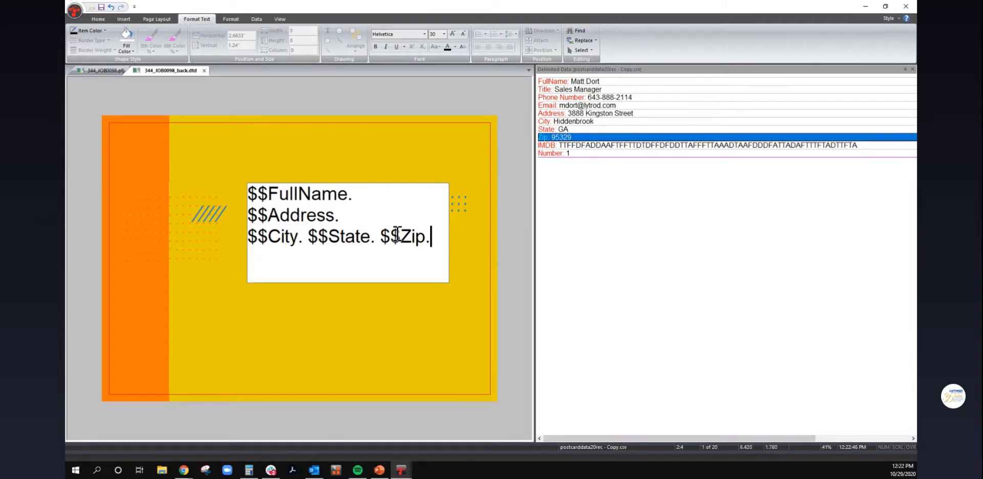
left_click(511, 242)
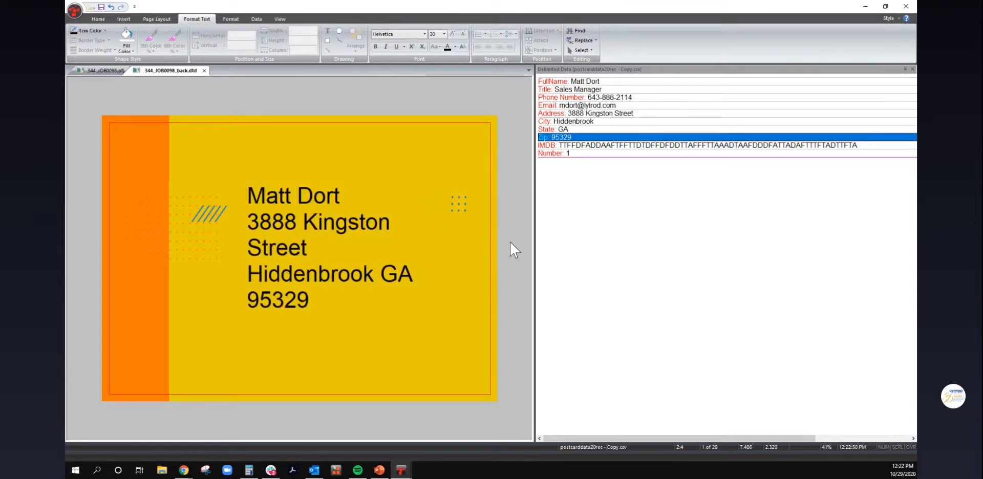
Step: Widen the address block on the postcard back to about 4.44 inches and move it slightly down and to the left
left_click(343, 247)
left_click(516, 229)
left_click(308, 285)
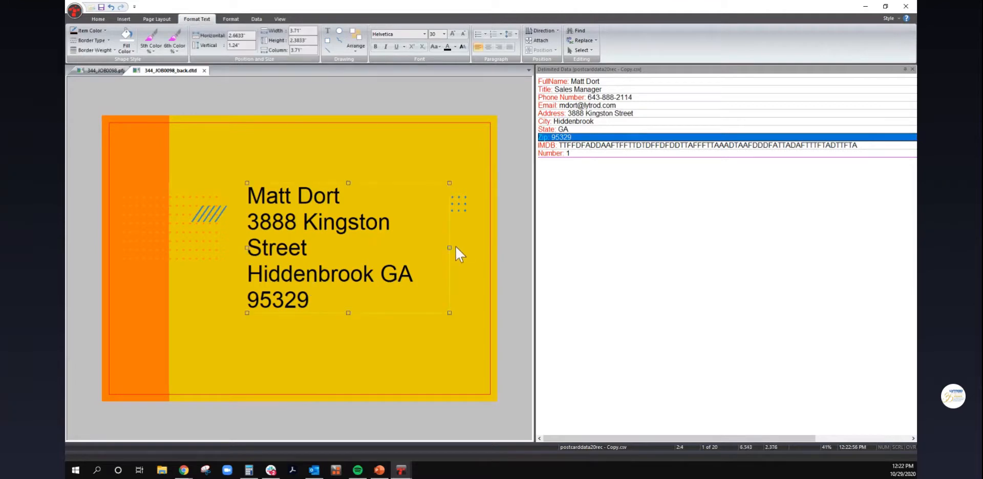
left_click_drag(450, 248, 489, 247)
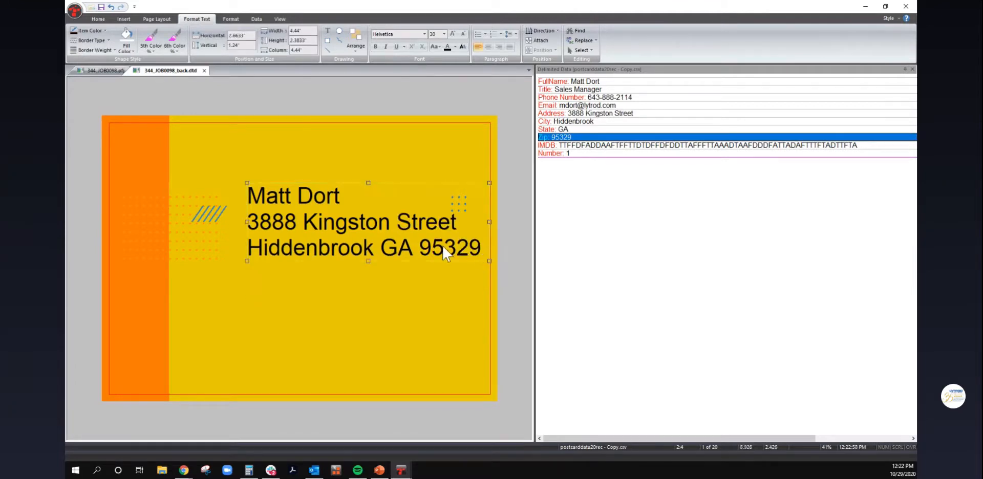
left_click_drag(363, 238, 348, 264)
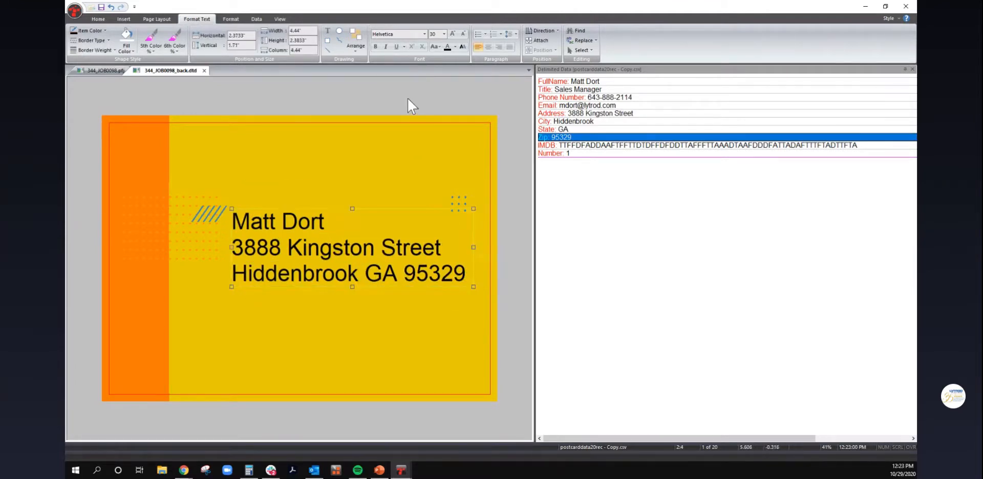
Step: Set the address block's font size to 26 and nudge the block slightly
left_click(443, 34)
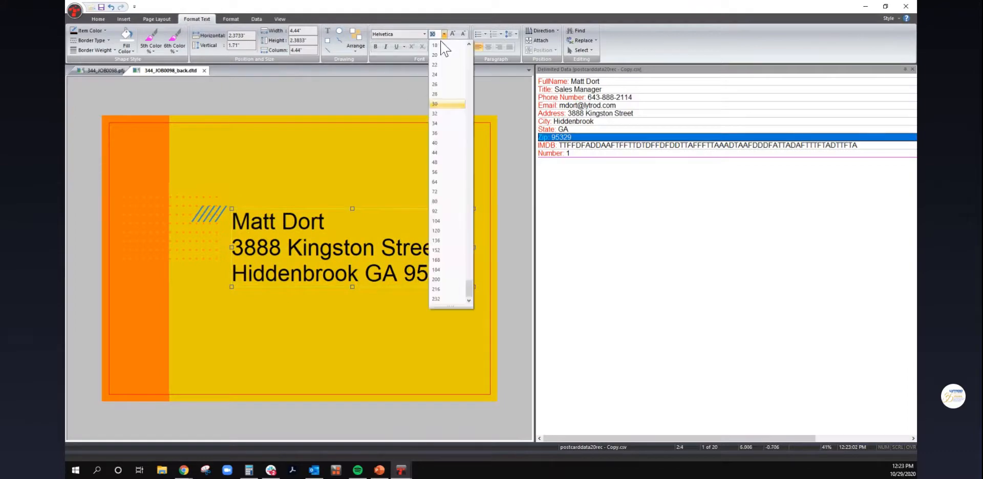
left_click(437, 87)
left_click_drag(330, 251, 332, 248)
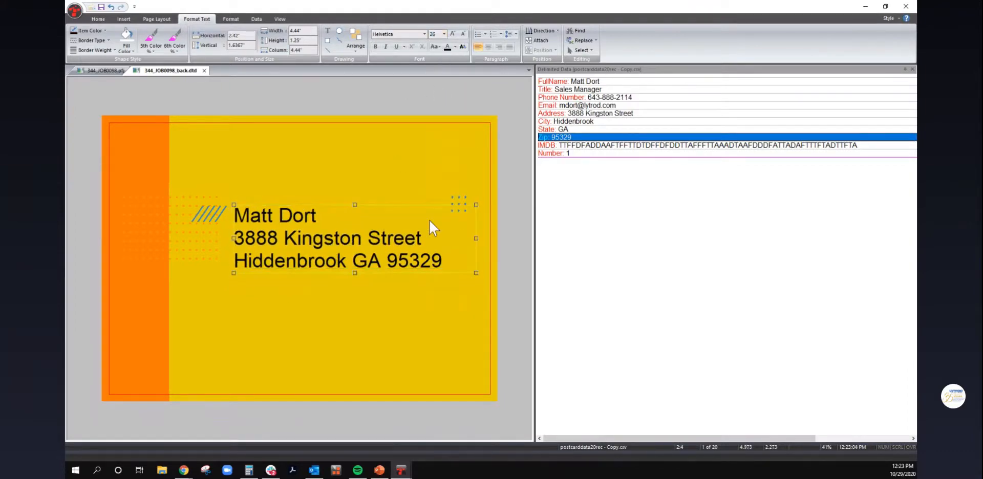
left_click(505, 223)
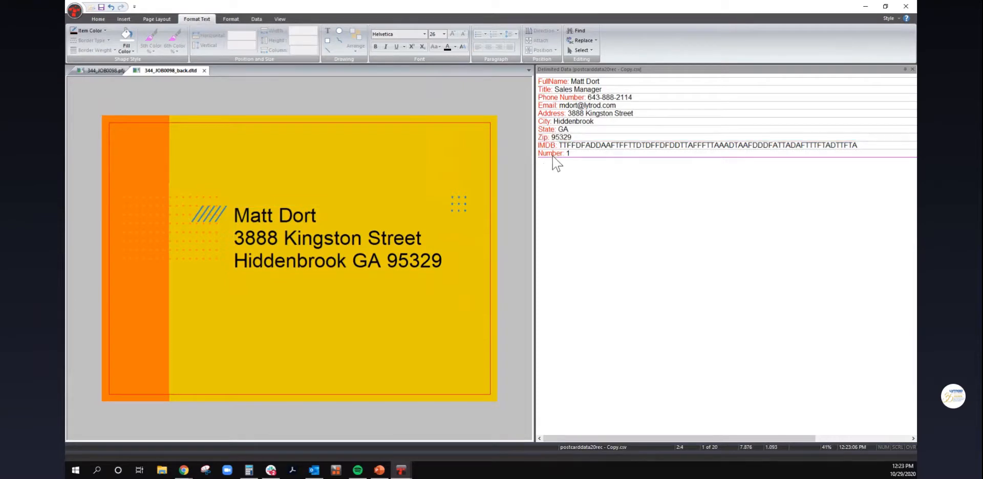
Step: Place the Number data field near the upper-right corner of the postcard back and set its font size to 30
left_click_drag(563, 156, 449, 147)
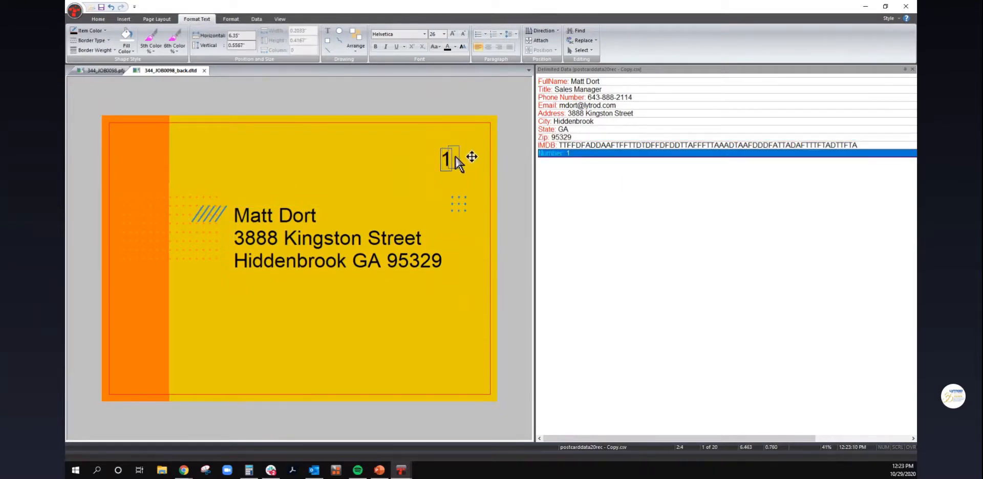
left_click(505, 112)
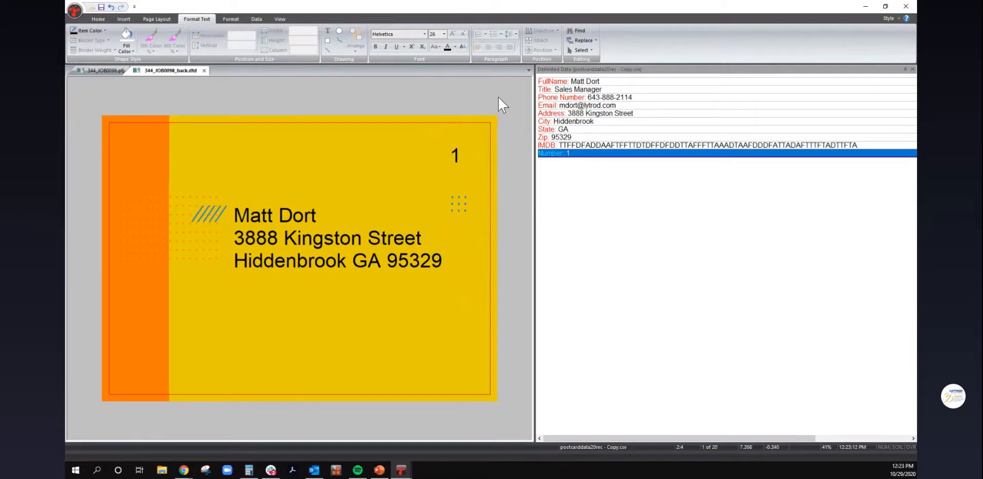
left_click(463, 157)
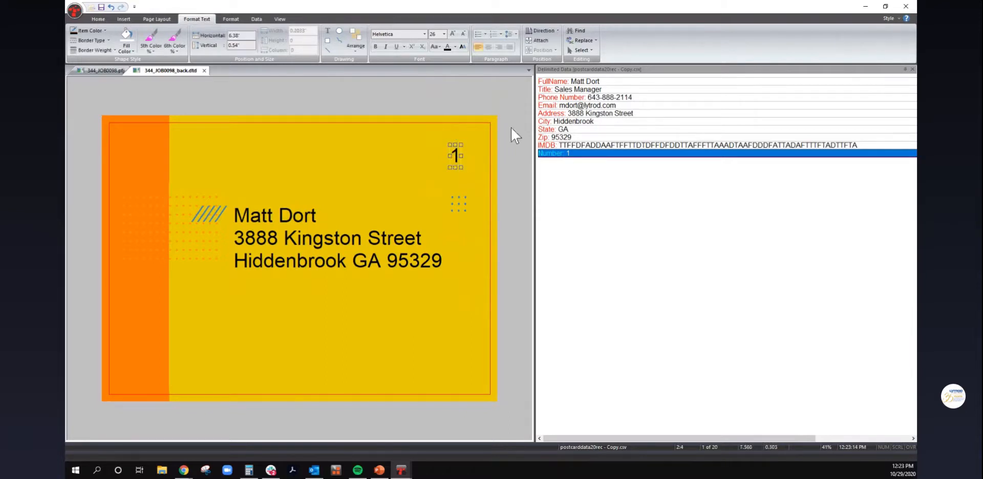
left_click(444, 34)
left_click(441, 107)
left_click(494, 109)
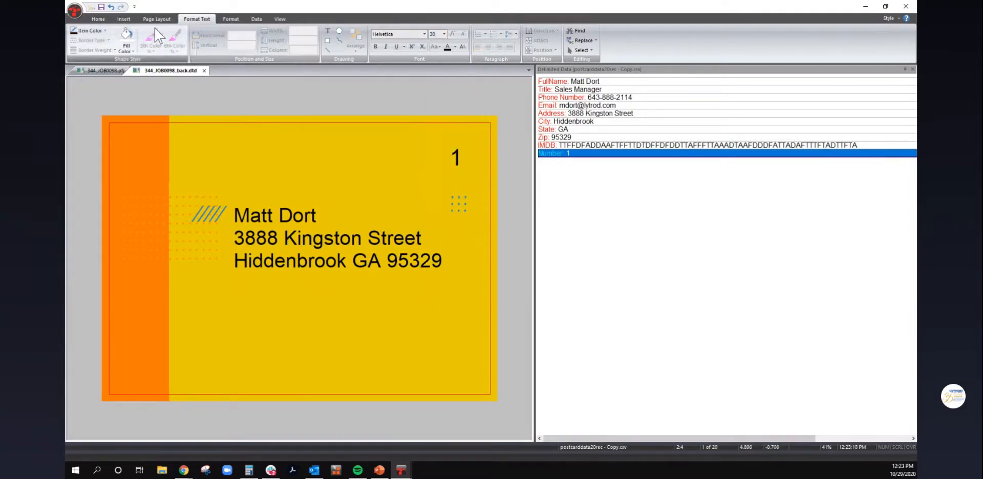
Step: Insert a 2-D Intelligent Mail Barcode below the address block, using the IMDB data field as its content
left_click(117, 18)
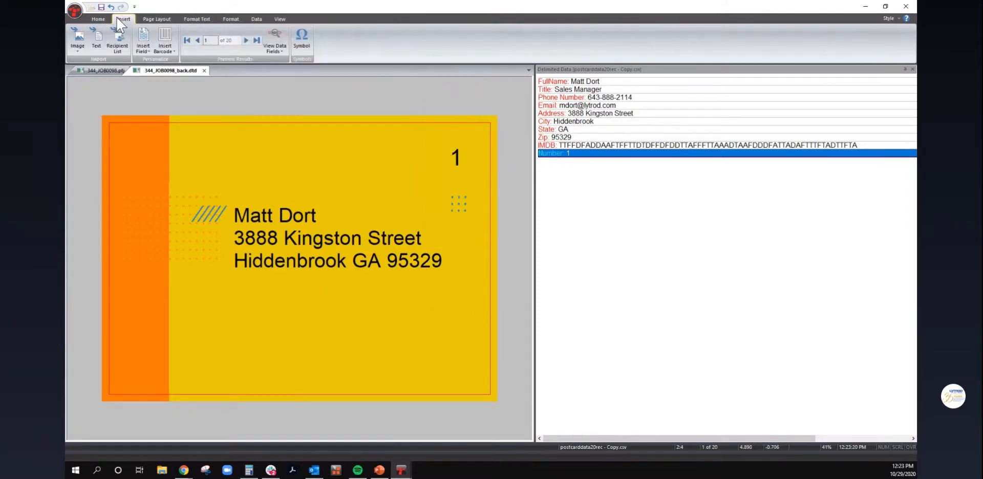
left_click(164, 51)
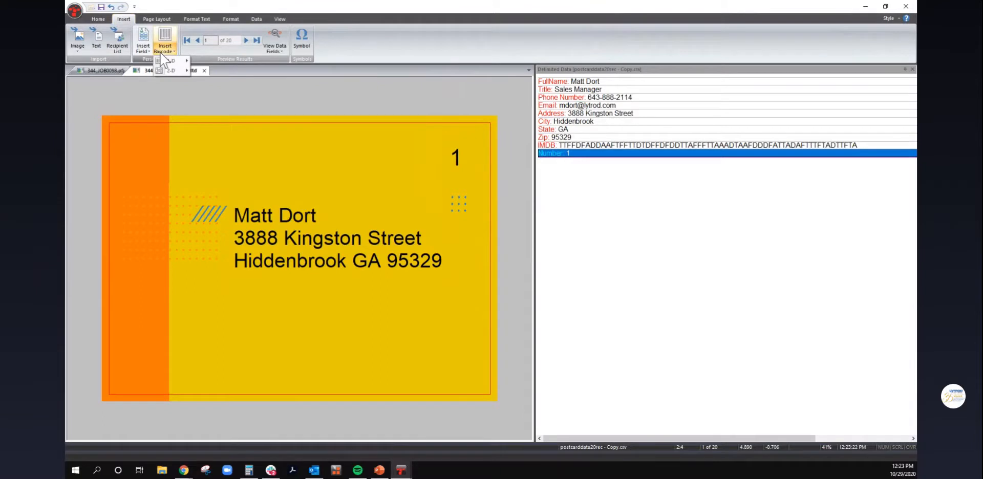
mouse_move(171, 61)
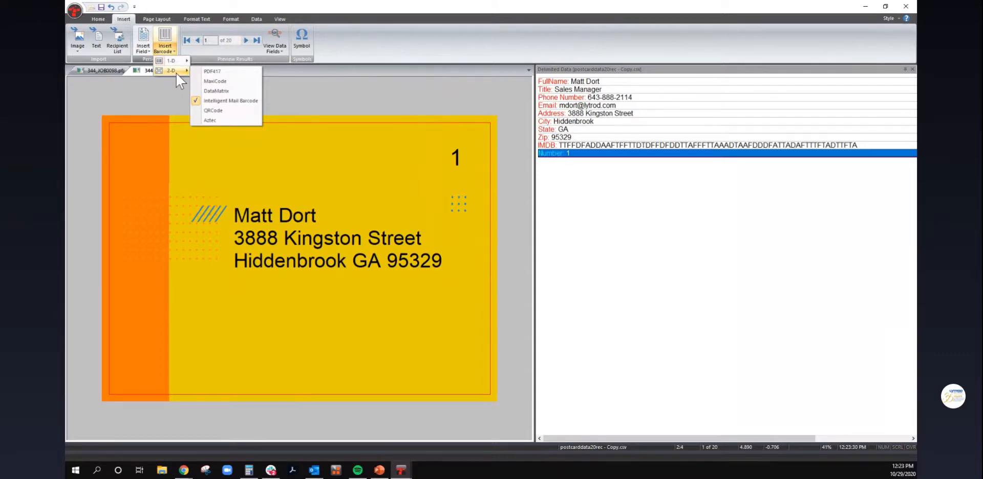
left_click(246, 100)
mouse_move(205, 327)
left_mouse_down()
mouse_move(412, 369)
mouse_move(445, 366)
left_mouse_up()
mouse_move(583, 146)
left_mouse_down()
mouse_move(613, 152)
mouse_move(491, 321)
mouse_move(441, 355)
left_mouse_up()
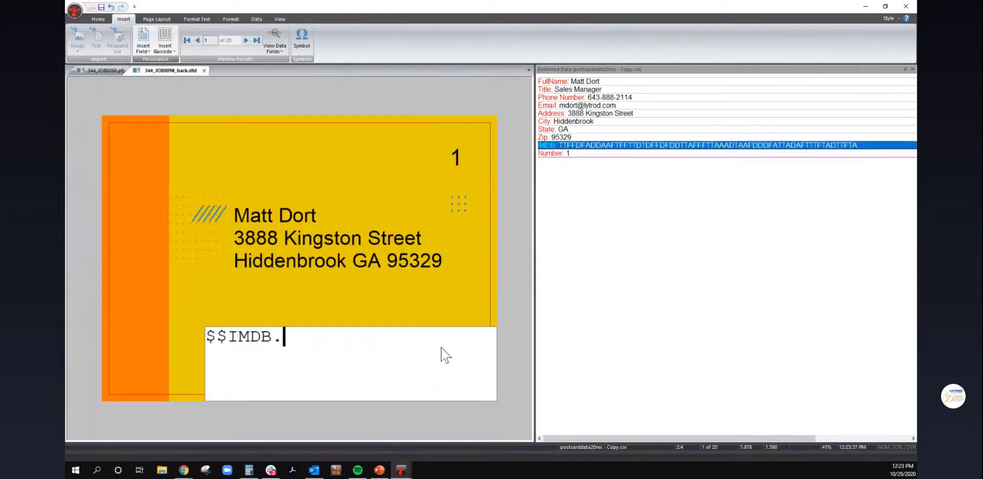
left_click(517, 299)
left_click(518, 309)
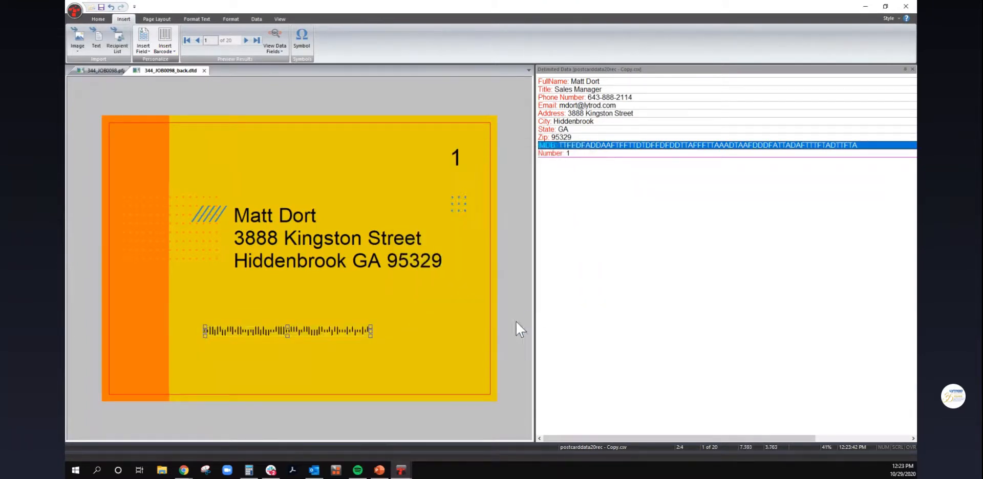
Step: Move the barcode to the lower margin of the postcard back and shift the address block slightly down
left_click_drag(345, 332, 387, 358)
left_click(501, 325)
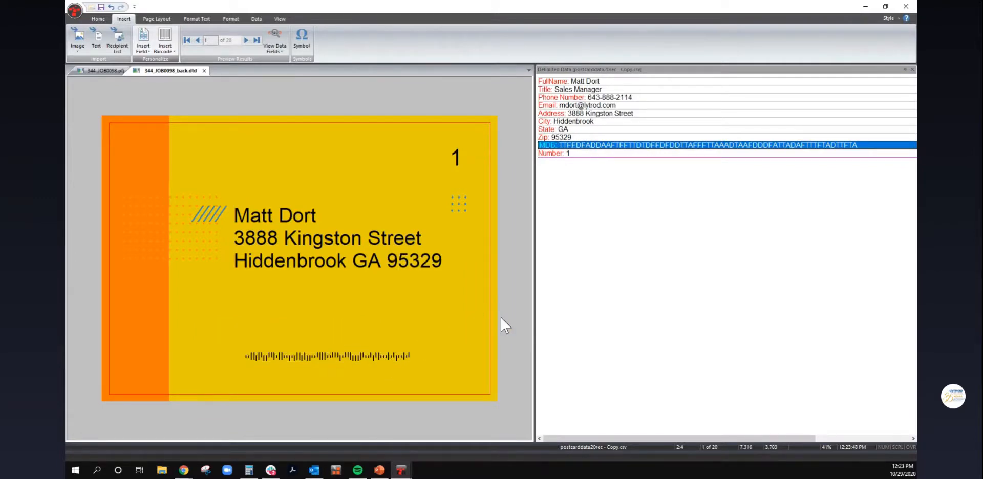
left_click(379, 361)
left_click(506, 338)
left_click(400, 364)
left_click_drag(386, 363, 389, 381)
left_click(518, 337)
left_click(340, 252)
double_click(323, 263)
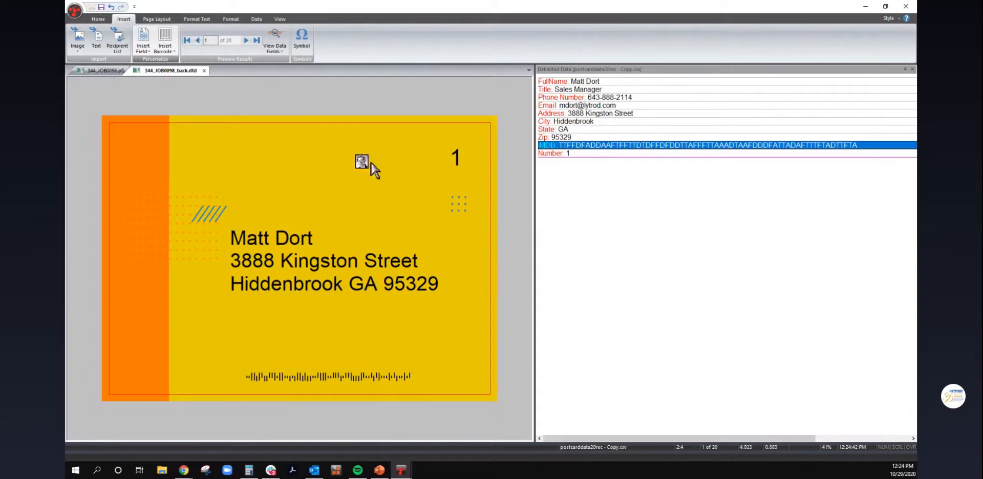
Step: Set the multiple-up imposition method to Stack with a stack size of 5
left_click(197, 19)
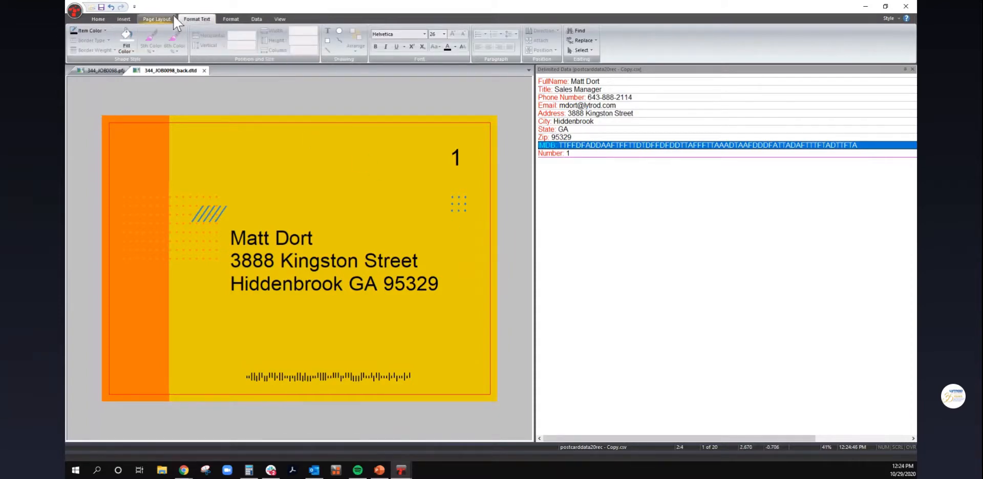
left_click(106, 18)
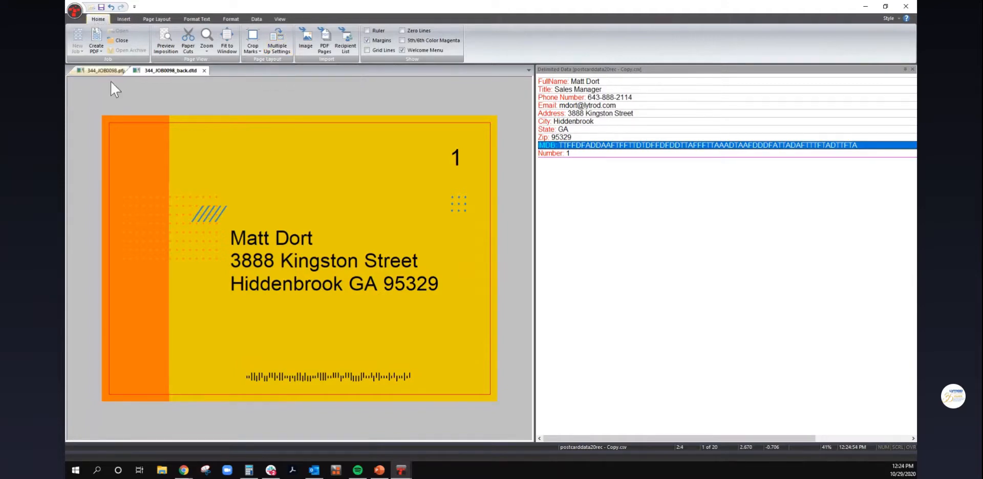
left_click(276, 44)
left_click(424, 291)
left_click(402, 311)
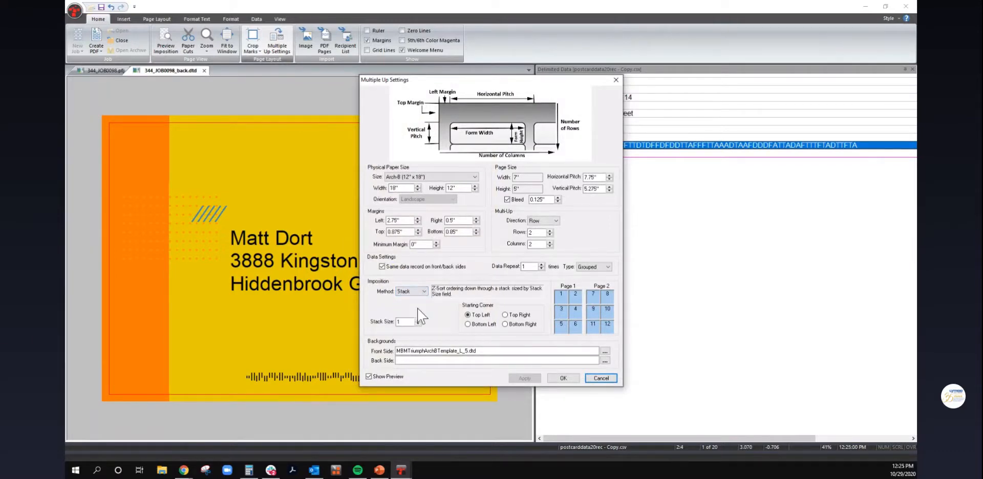
double_click(397, 322)
type("5")
left_click(563, 378)
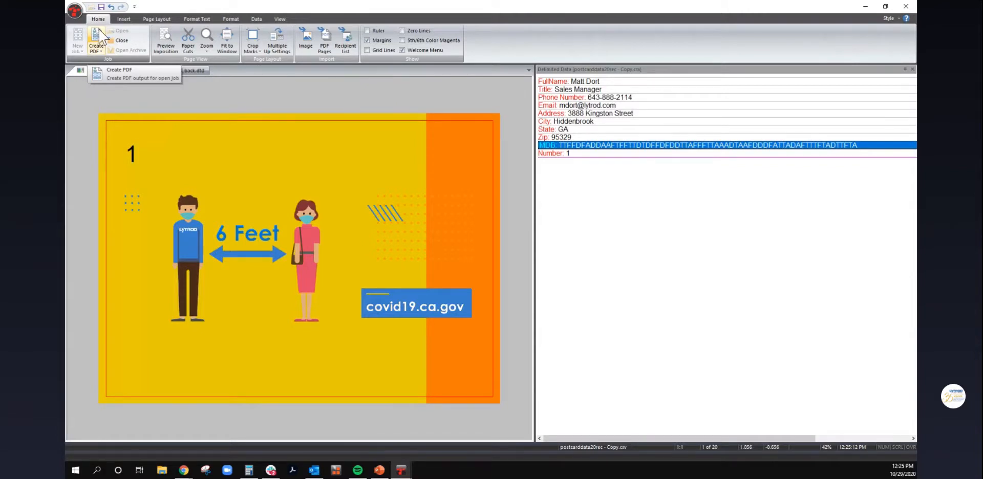
Step: Create the PDF output of the imposed postcard job
left_click(100, 36)
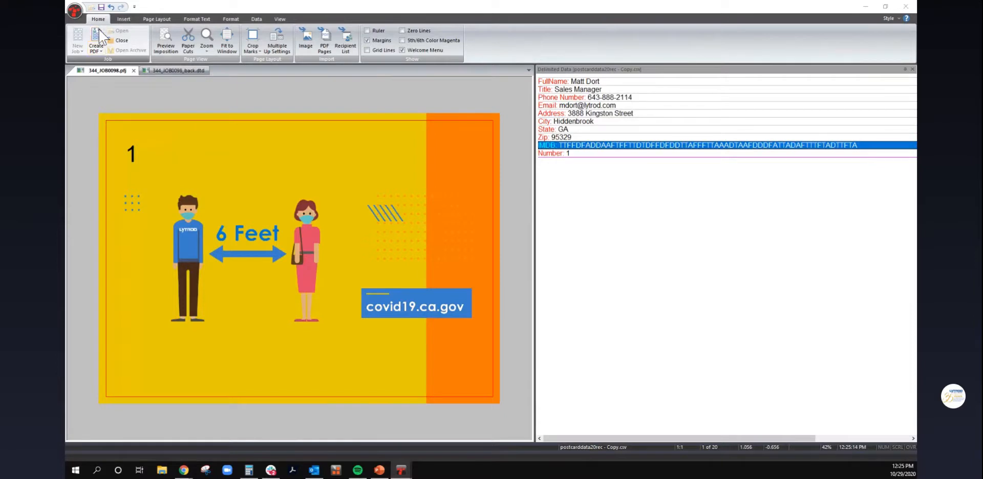
left_click(594, 295)
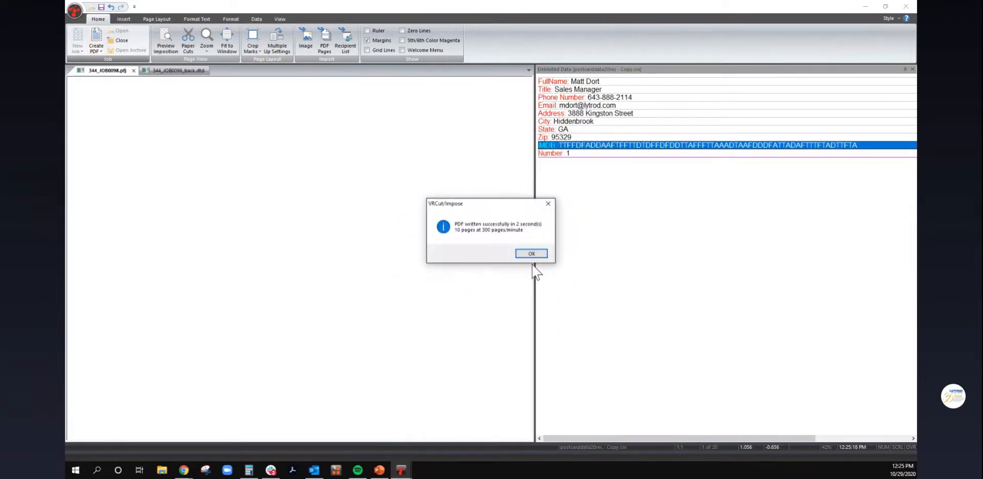
left_click(529, 253)
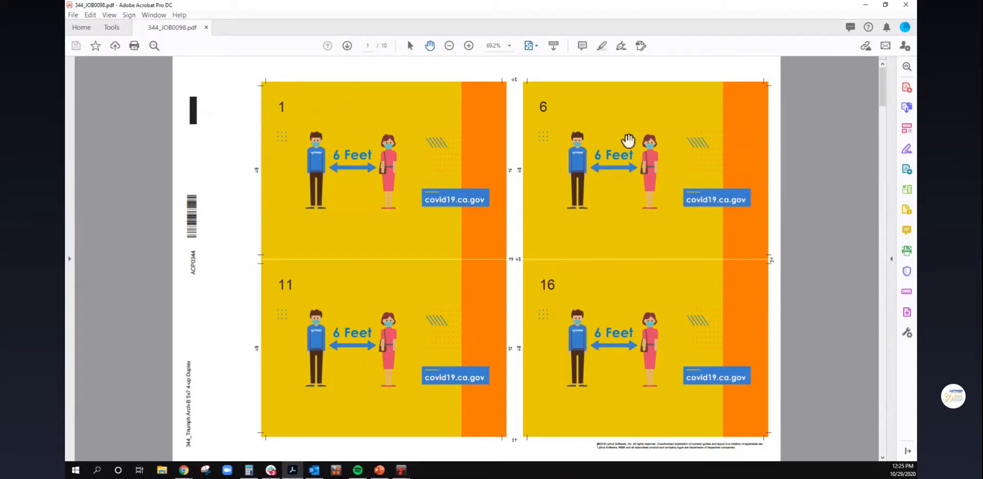
Step: Examine the stack order of the card numbers across the sheets of 344_JOB0098.pdf, and close the PDF
scroll(592, 338, "down", 2)
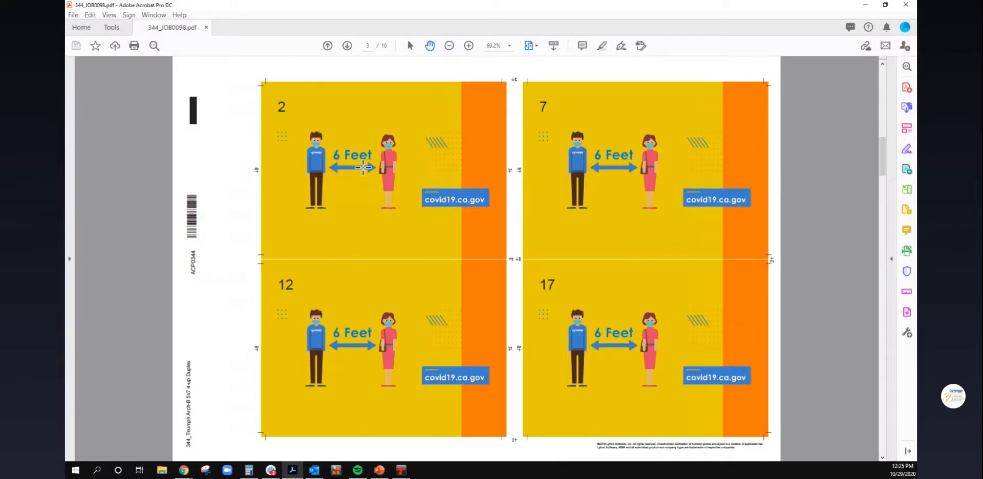
scroll(359, 172, "up", 2)
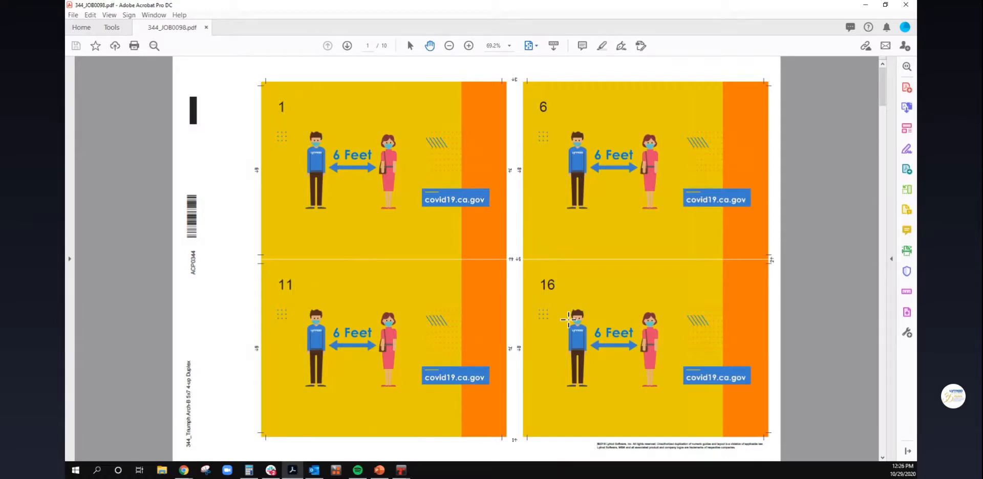
left_click(906, 5)
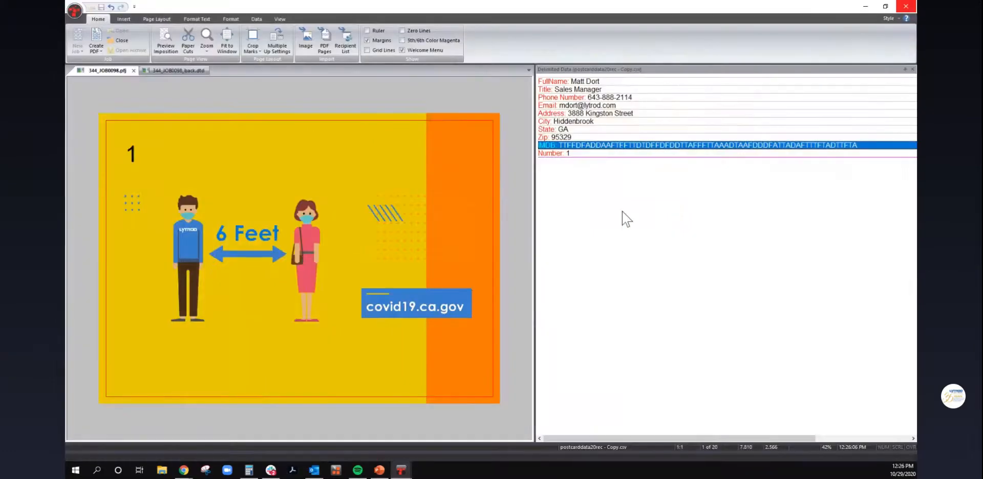
Step: Close the finished postcard job and start a new project with the Triumph template wizard
left_click(134, 71)
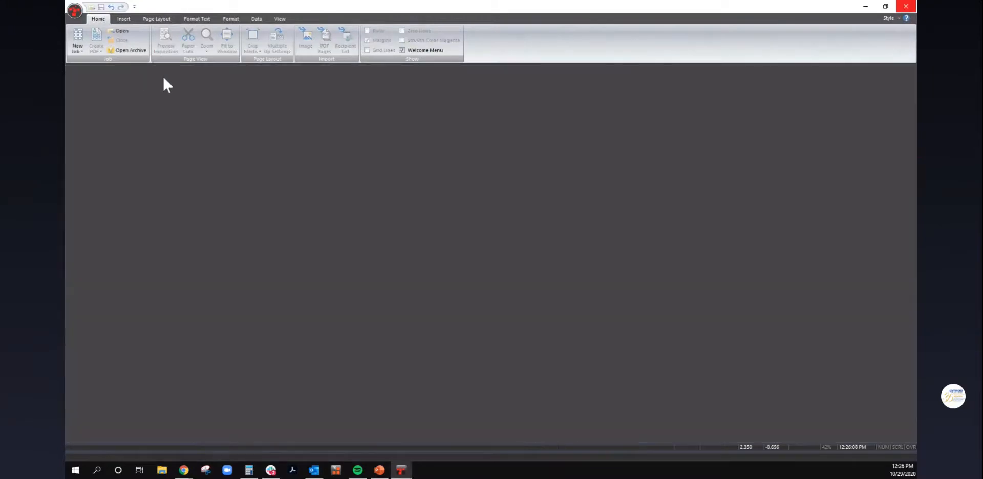
left_click(438, 148)
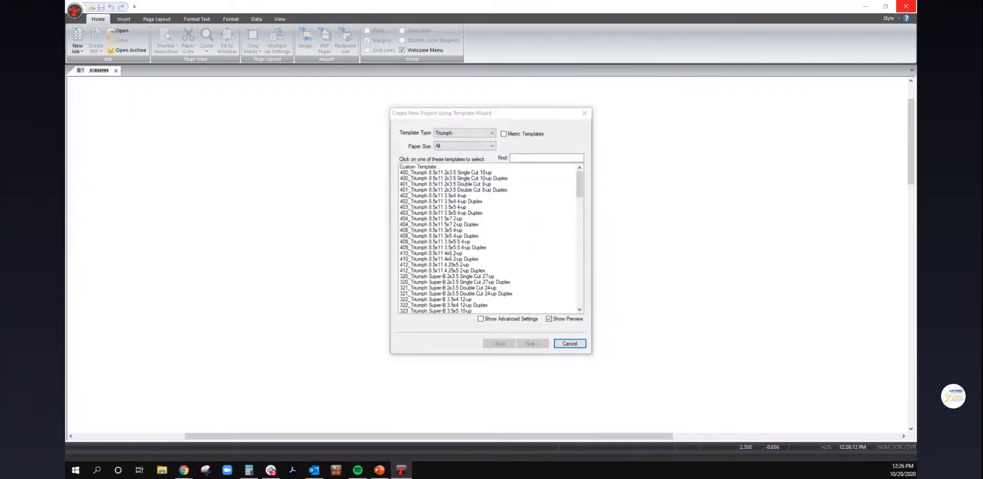
mouse_move(583, 181)
left_mouse_down()
mouse_move(583, 265)
mouse_move(579, 176)
left_mouse_up()
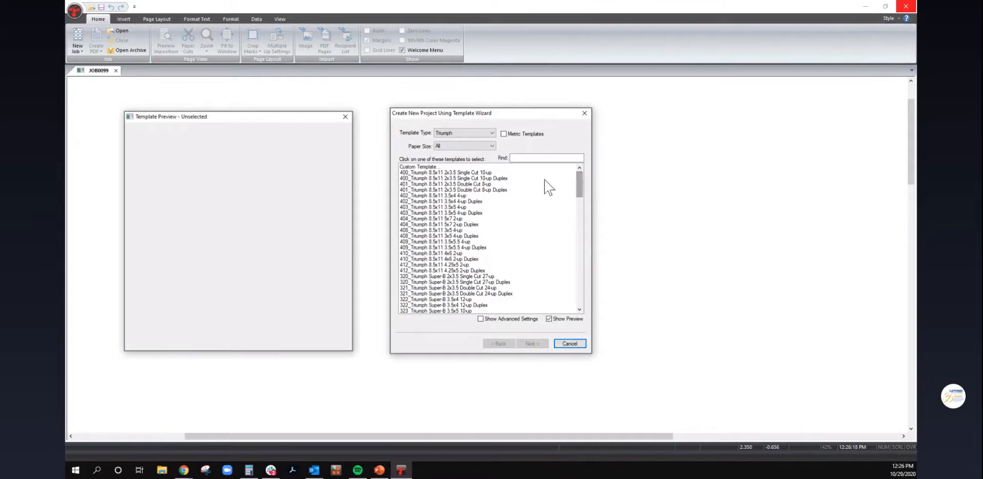
Step: Start a custom Triumph template named "12x18 3.75x8.5 bleed"
left_click(460, 167)
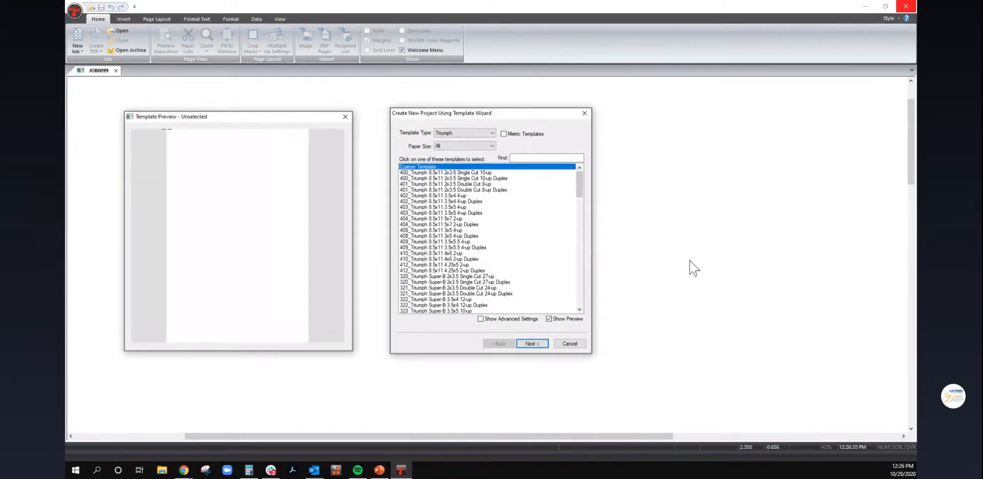
left_click(530, 343)
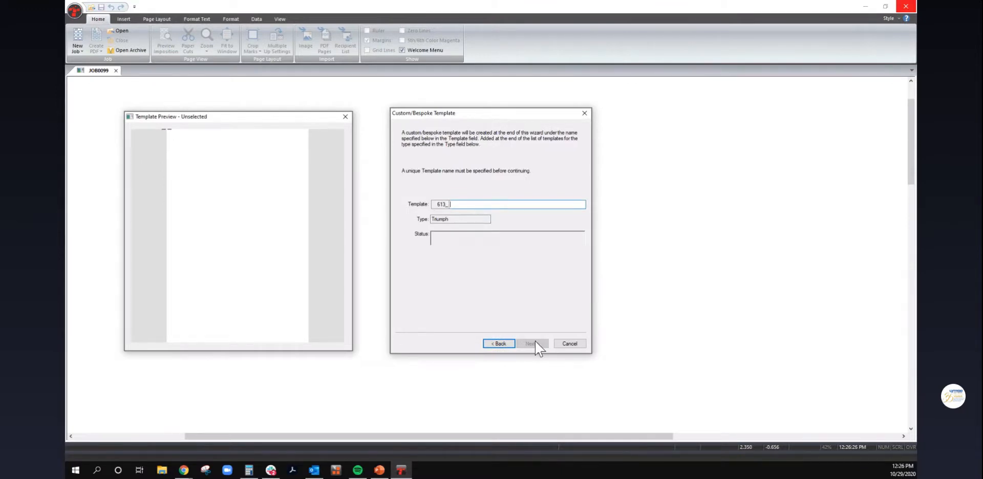
type("12x18 3.75x8")
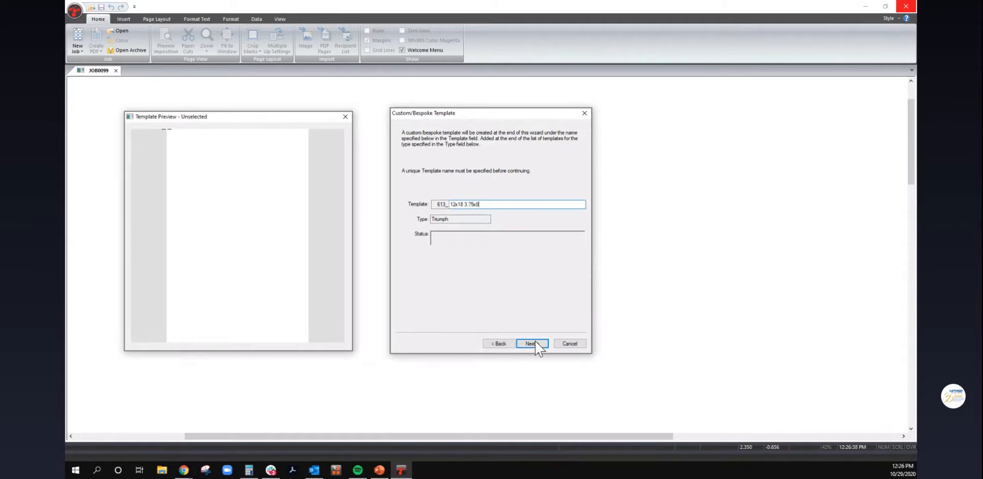
type(".5 bleed")
left_click(531, 344)
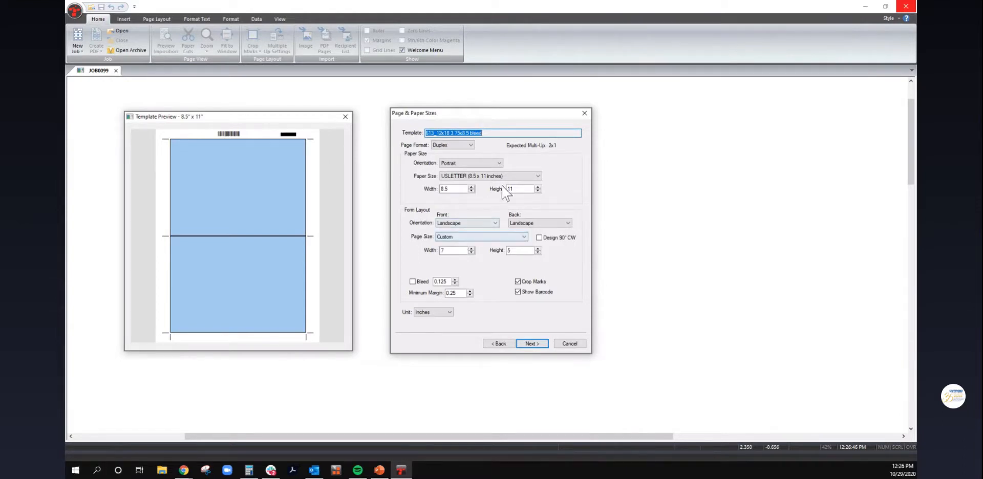
Step: Set the template's paper to Arch-B (12" x 18") in landscape orientation
left_click(519, 179)
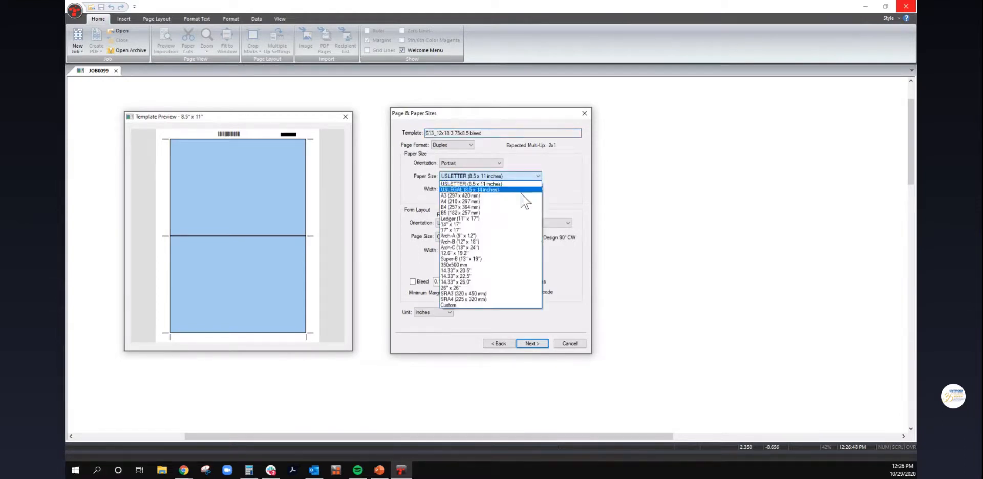
left_click(525, 242)
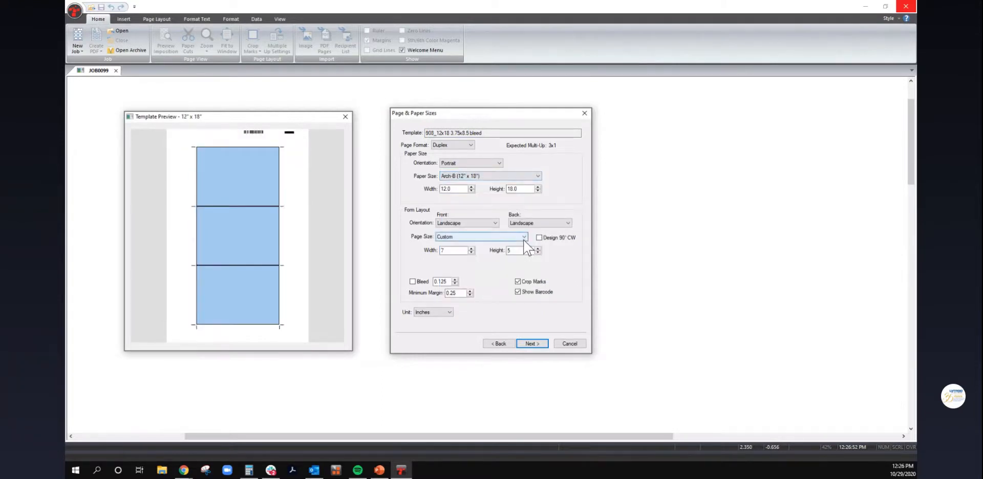
left_click(492, 163)
left_click(484, 172)
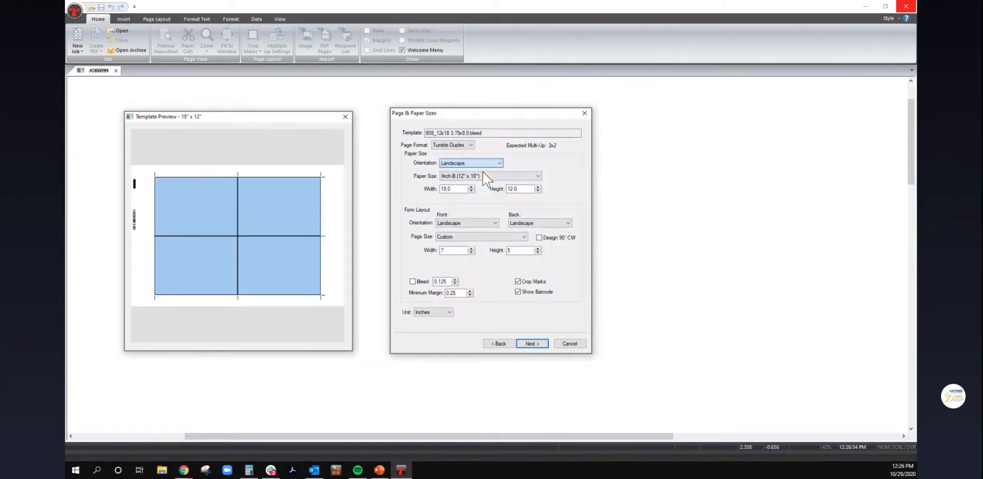
Step: Set the template's page size to 3.75 wide by 8.5 high and enable the 0.125 inch bleed
double_click(452, 250)
type("3.75")
key("Tab")
type("8")
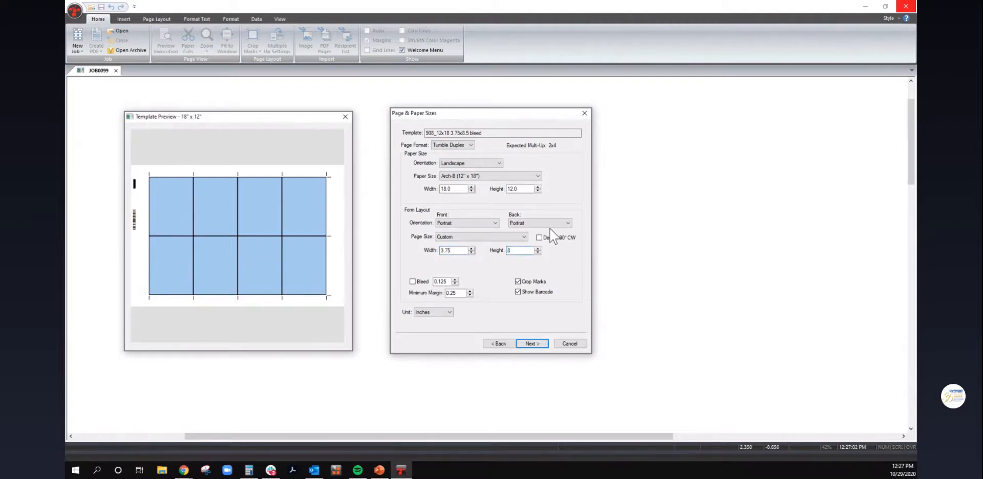
type(".5")
left_click(413, 282)
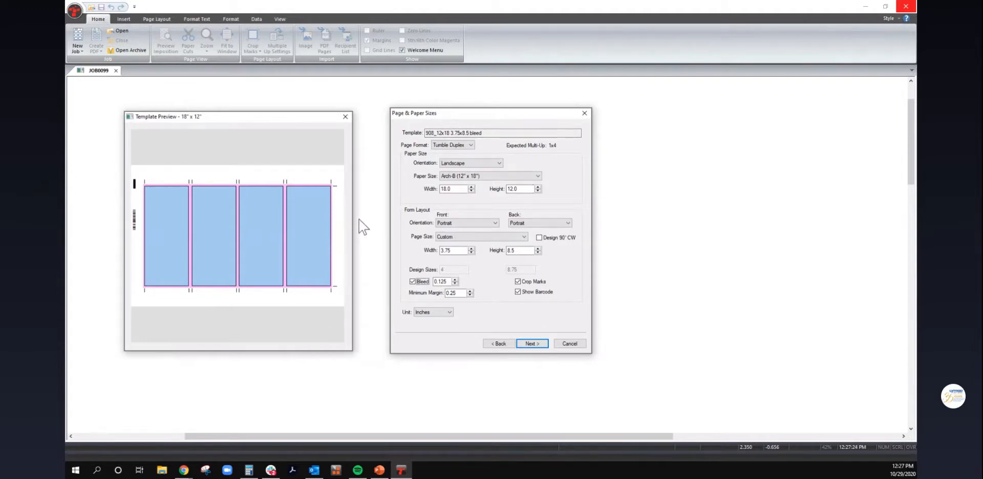
Step: Try the Super-B (13" x 19") paper size in the template preview, and switch back to Arch-B (12" x 18")
left_click(463, 176)
left_click(463, 176)
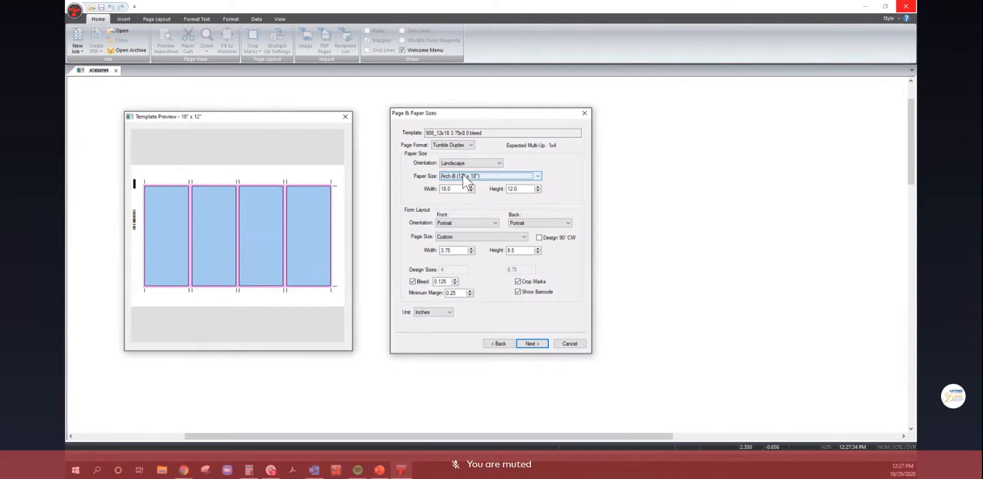
left_click(463, 174)
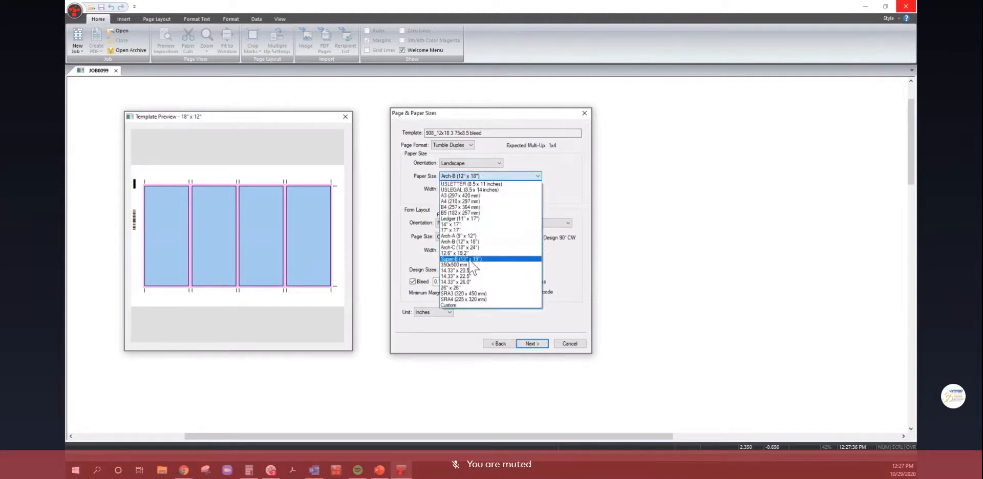
left_click(469, 260)
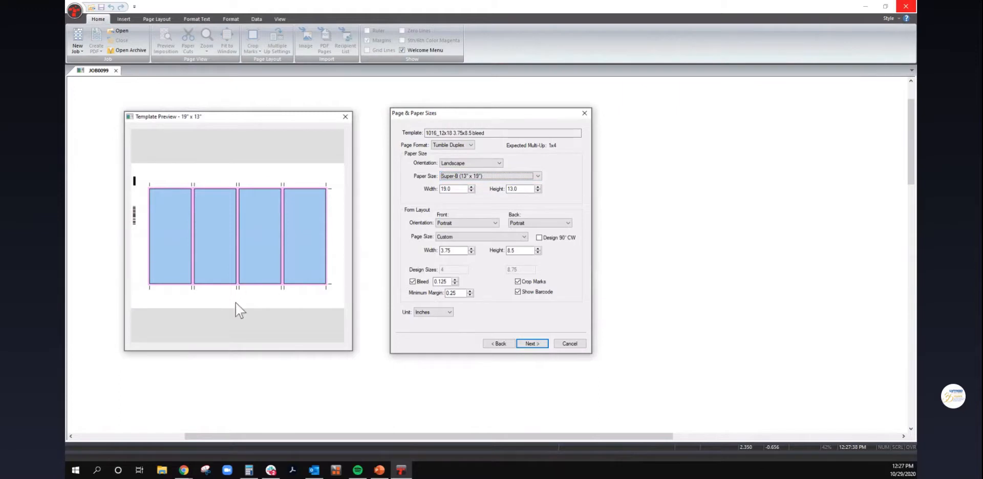
left_click(489, 176)
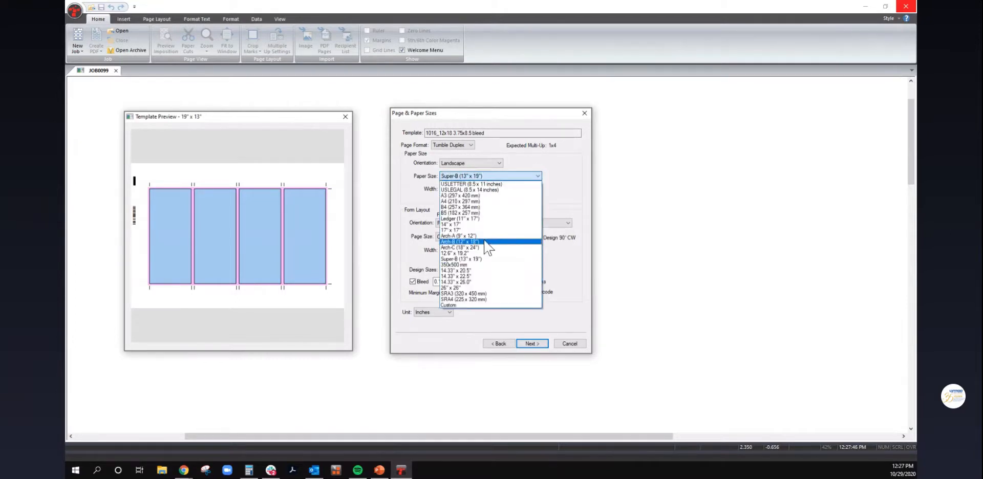
left_click(486, 242)
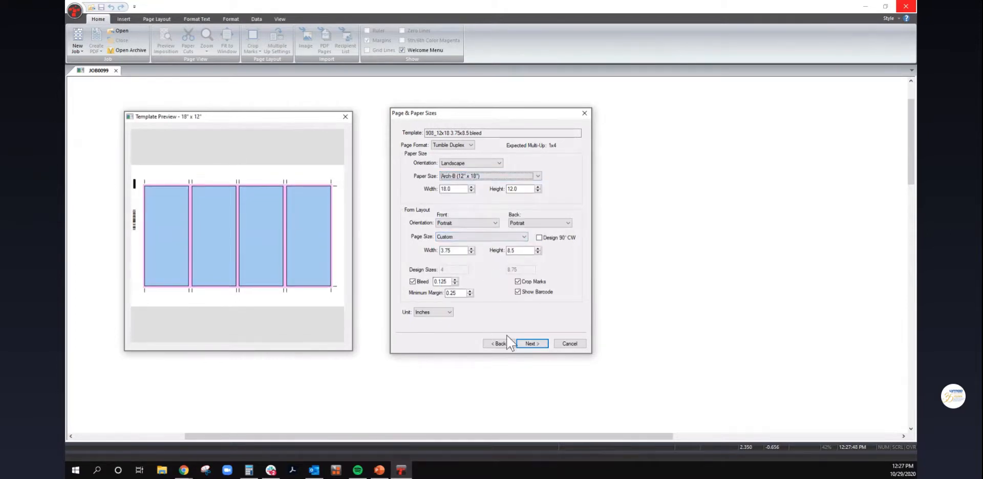
Step: Save the custom template without background images and create the job 908_JOB0099 with the default front and back pages
left_click(531, 343)
left_click(528, 344)
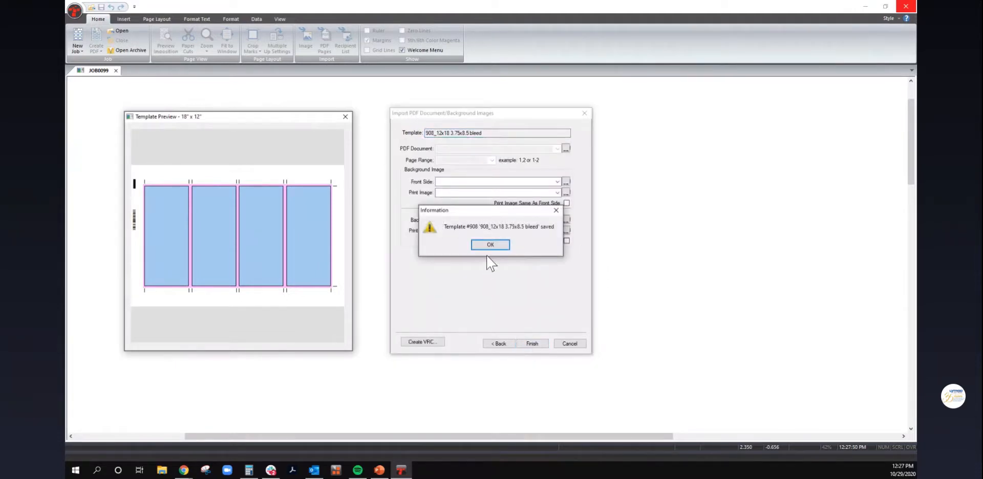
left_click(491, 245)
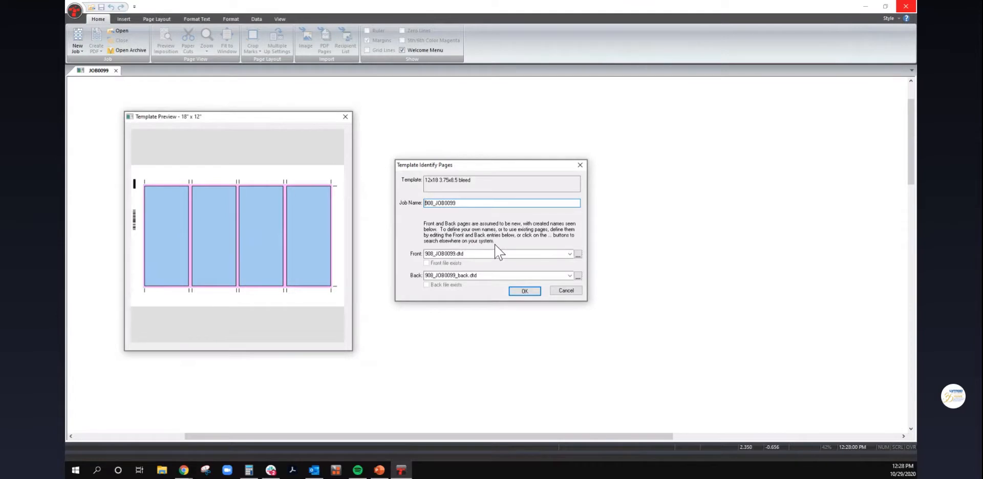
left_click(525, 291)
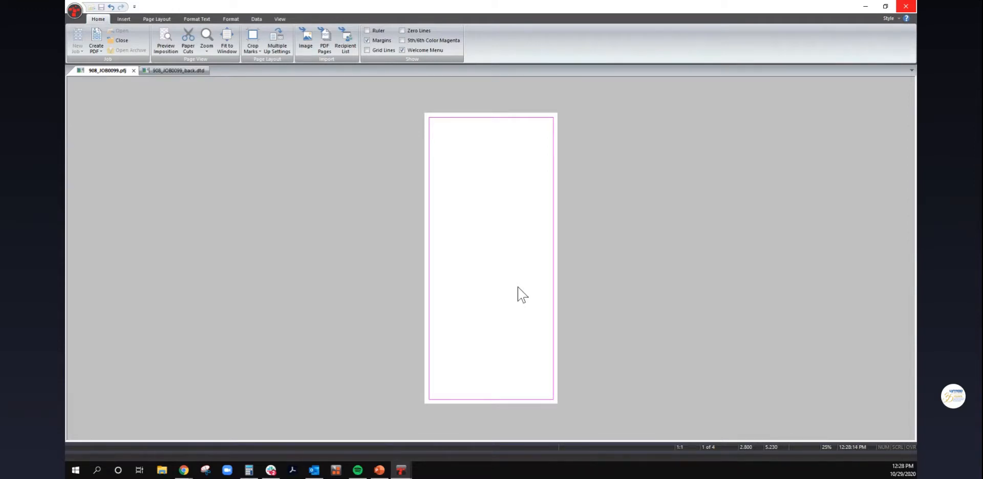
Step: Review the job's paper cut positions and save them as the cutter template 908_12x18 3.75x8.5 bleed.vrc
left_click(188, 49)
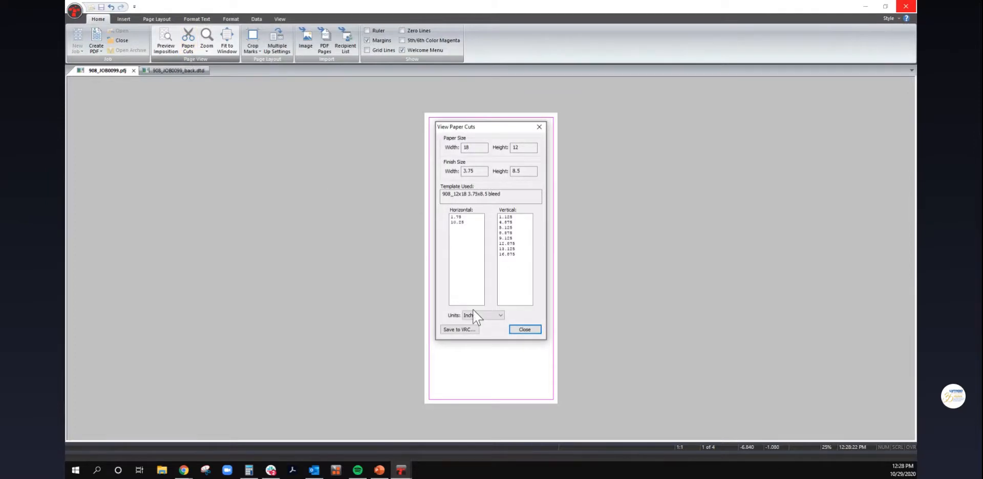
left_click(474, 330)
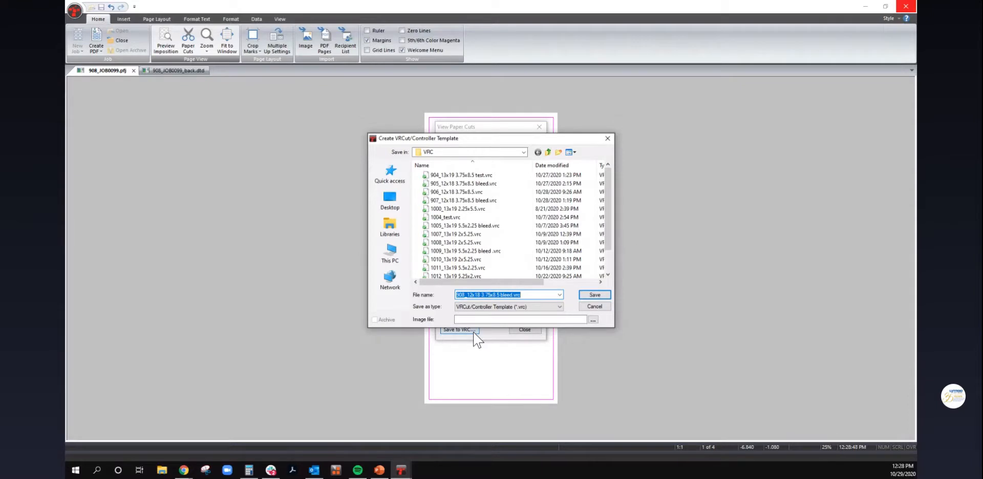
left_click(594, 295)
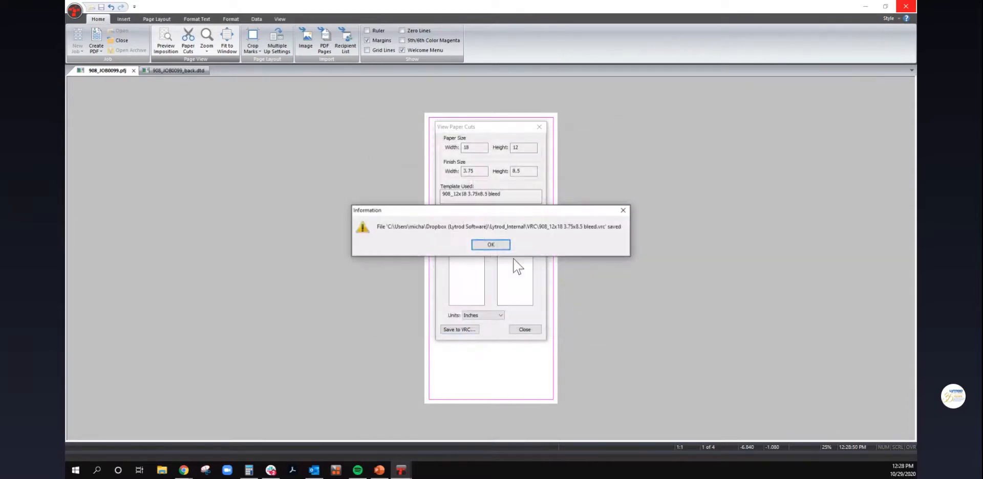
left_click(491, 246)
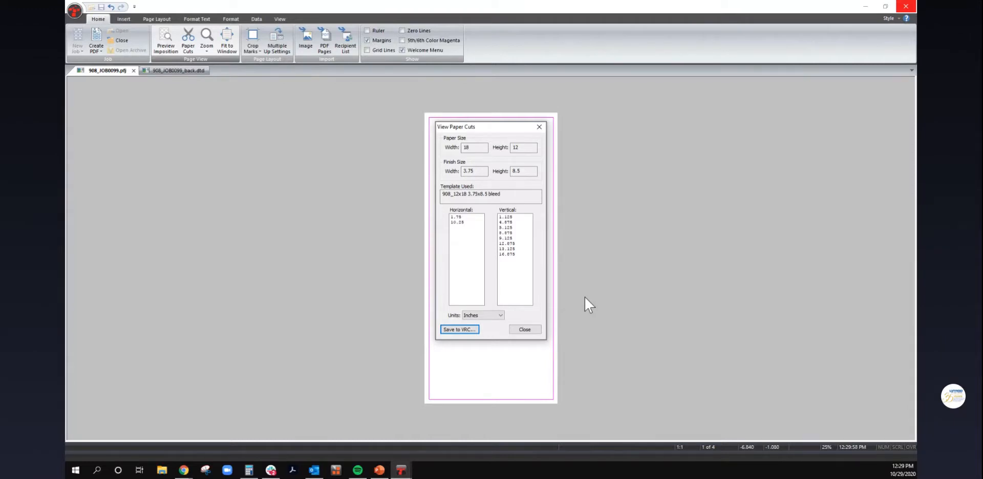
left_click(535, 330)
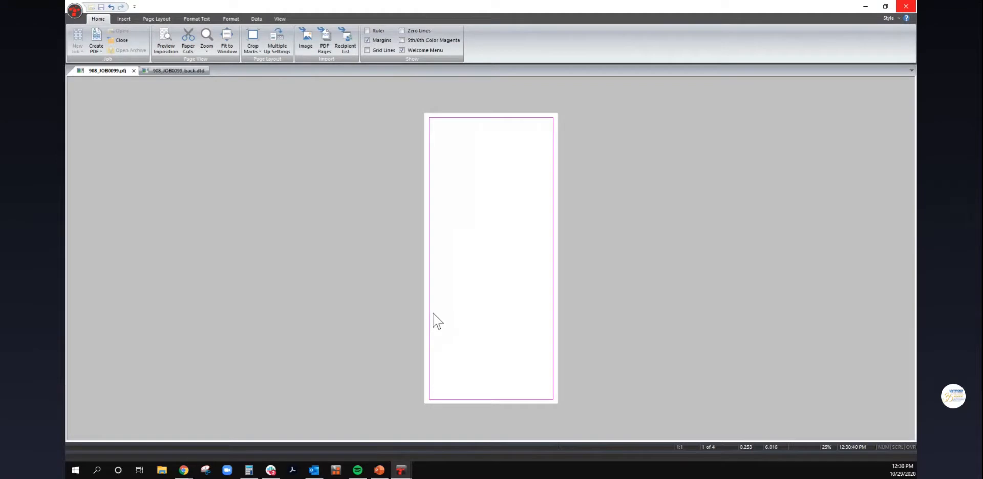
Step: Import the 3.75x8.5 LytrodSolutionProductandSolutionCards 4-card PDF as page data, and create and open the job's imposed PDF
left_click(329, 49)
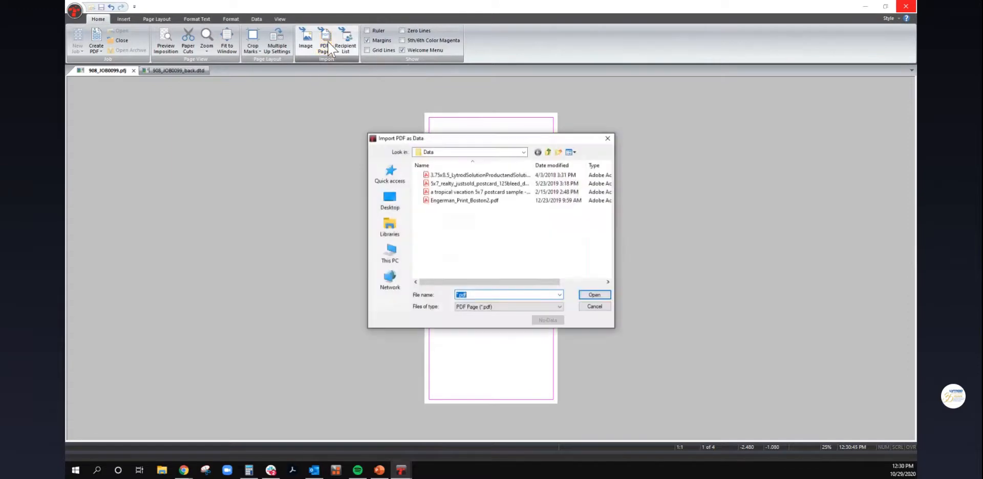
left_click(486, 176)
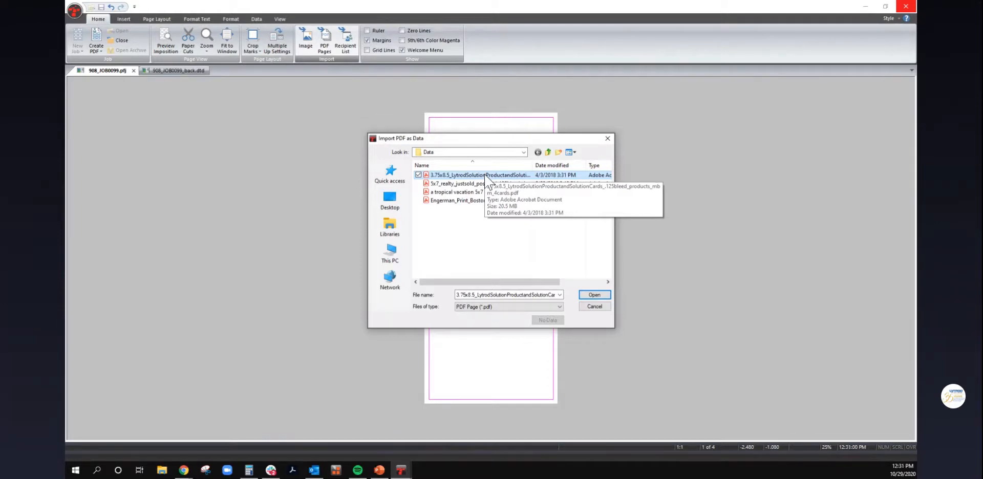
left_click(589, 296)
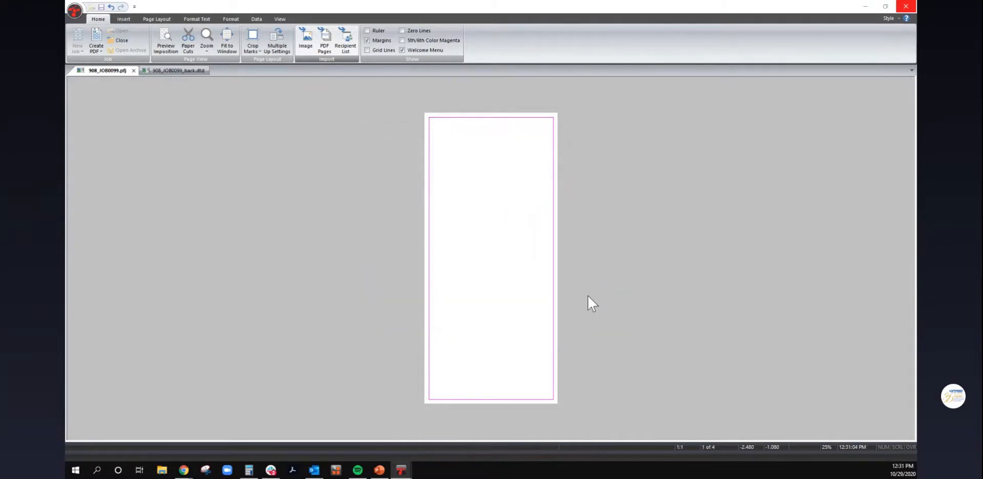
left_click(560, 331)
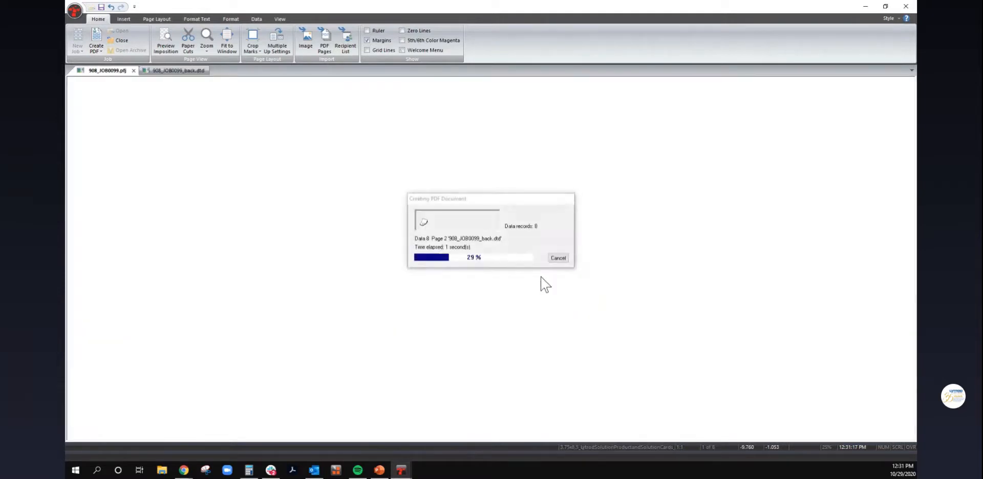
left_click(539, 254)
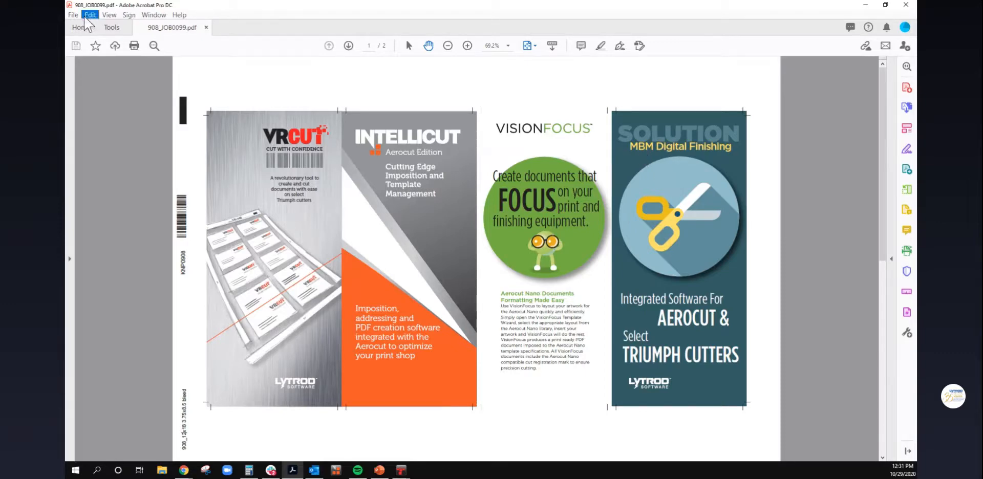
Step: Examine the print settings for 908_JOB0099.pdf, cancel printing, and close the PDF
left_click(74, 15)
left_click(107, 229)
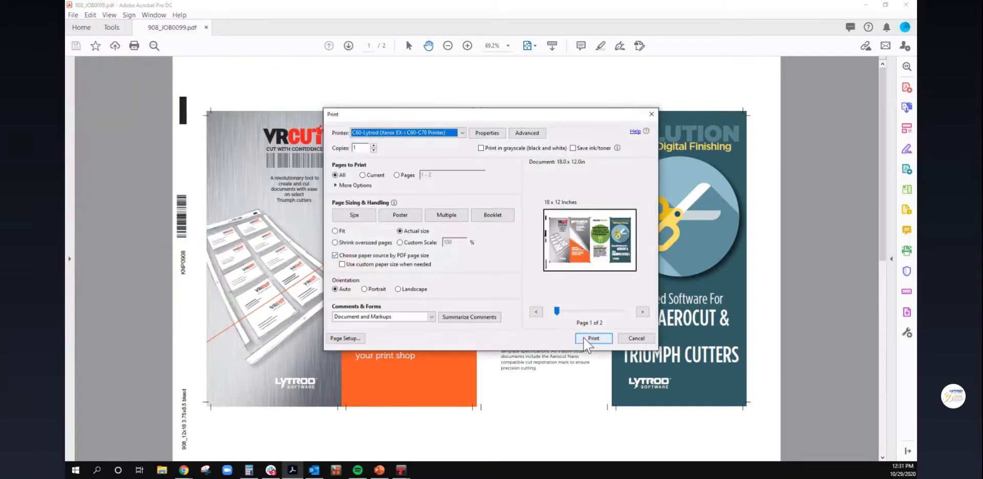
left_click(625, 341)
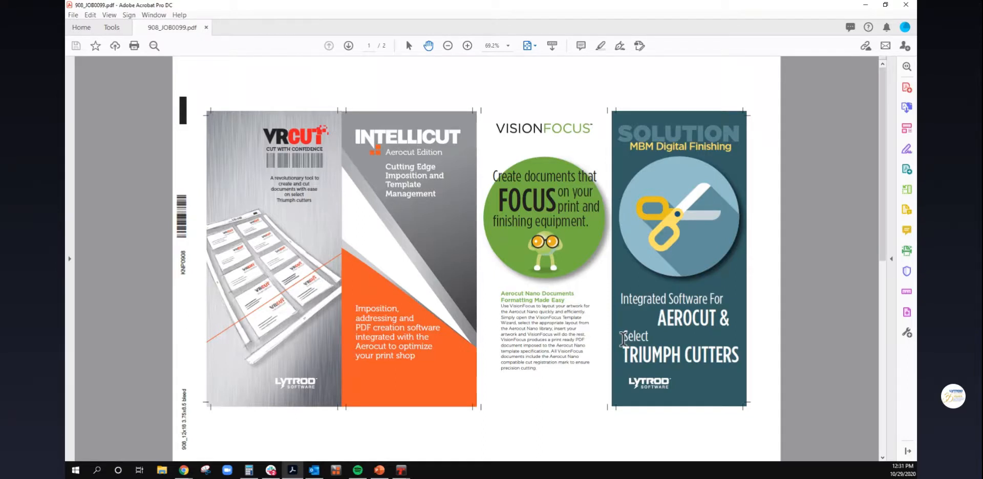
left_click(905, 5)
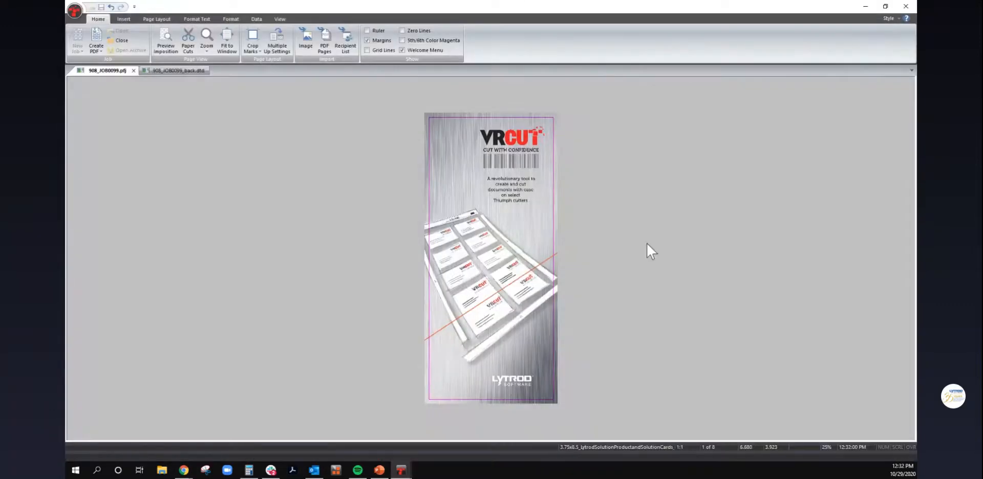